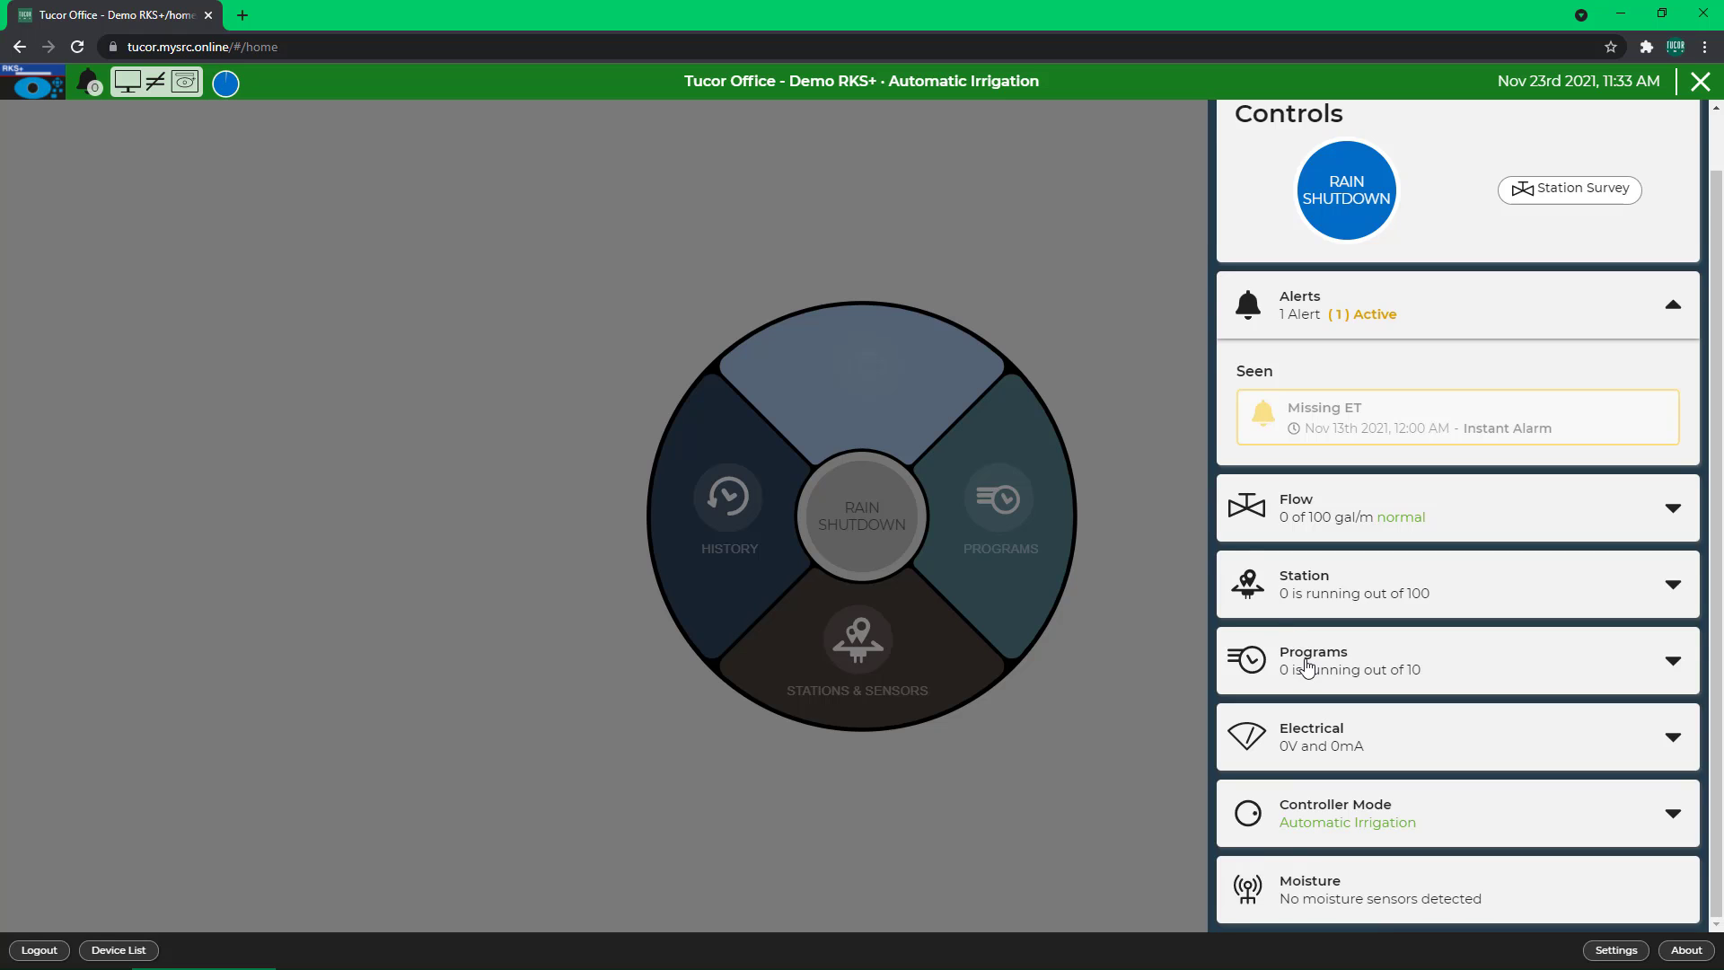
Step: Open Program 6 from the programs list for editing and keep its program type as WB
{"action": "left_click", "coordinate": [1305, 664]}
{"action": "left_click", "coordinate": [1305, 663]}
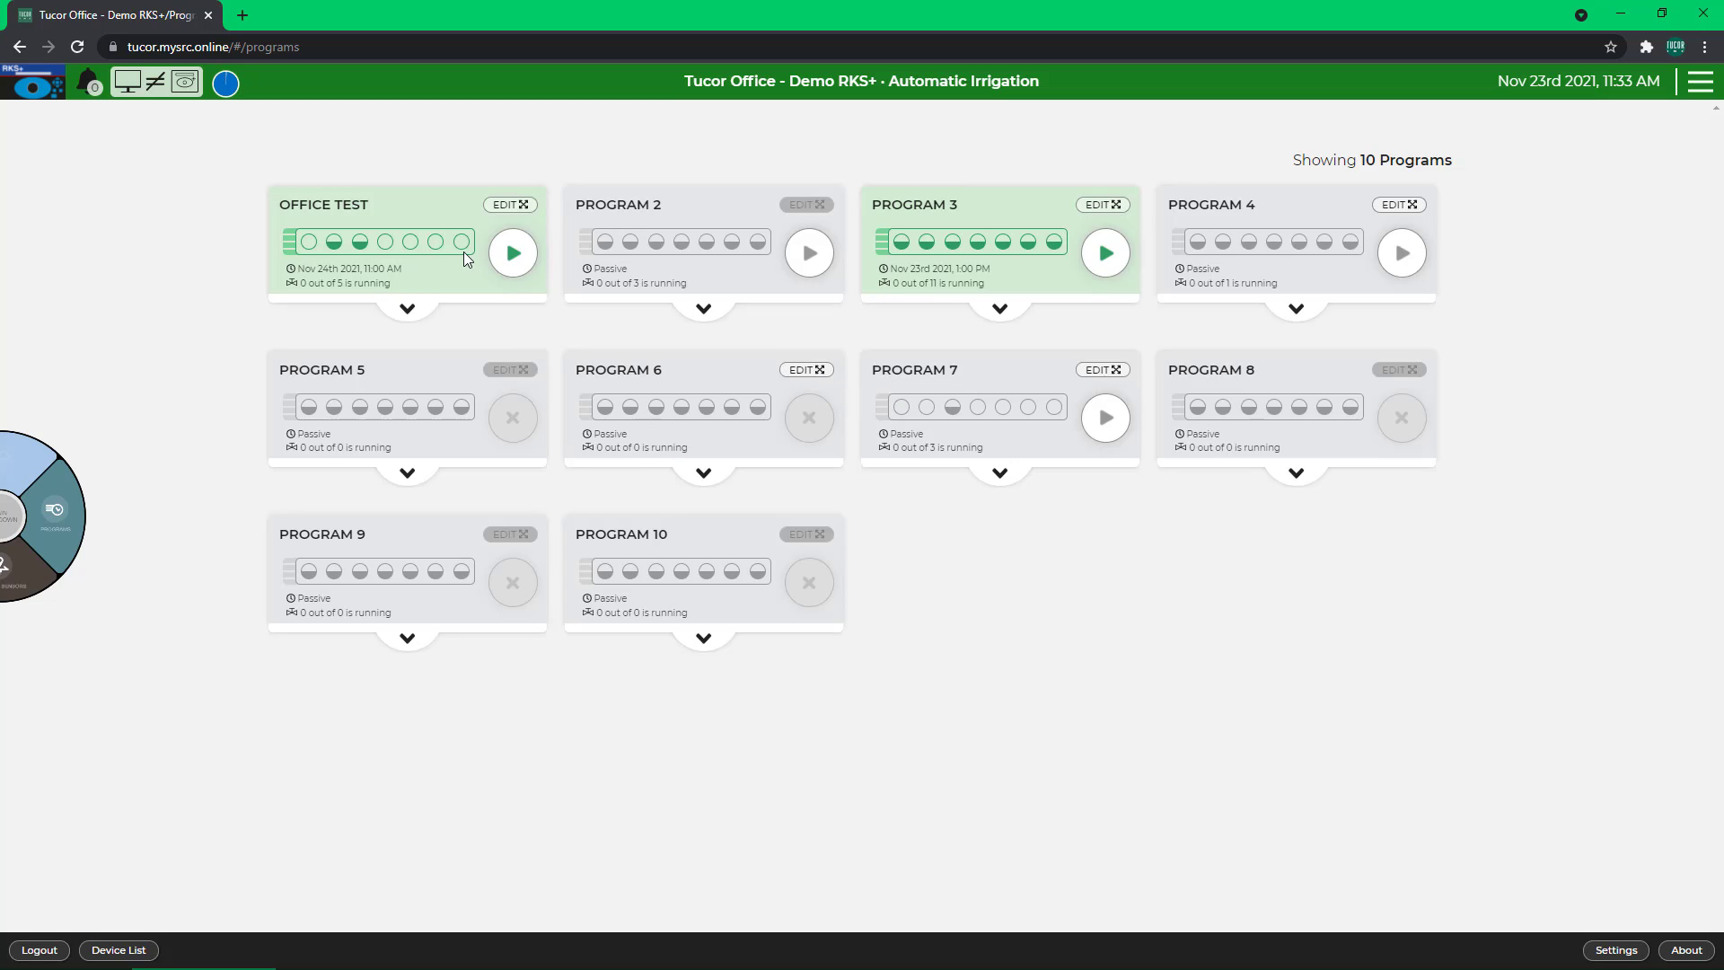
{"action": "left_click", "coordinate": [802, 372]}
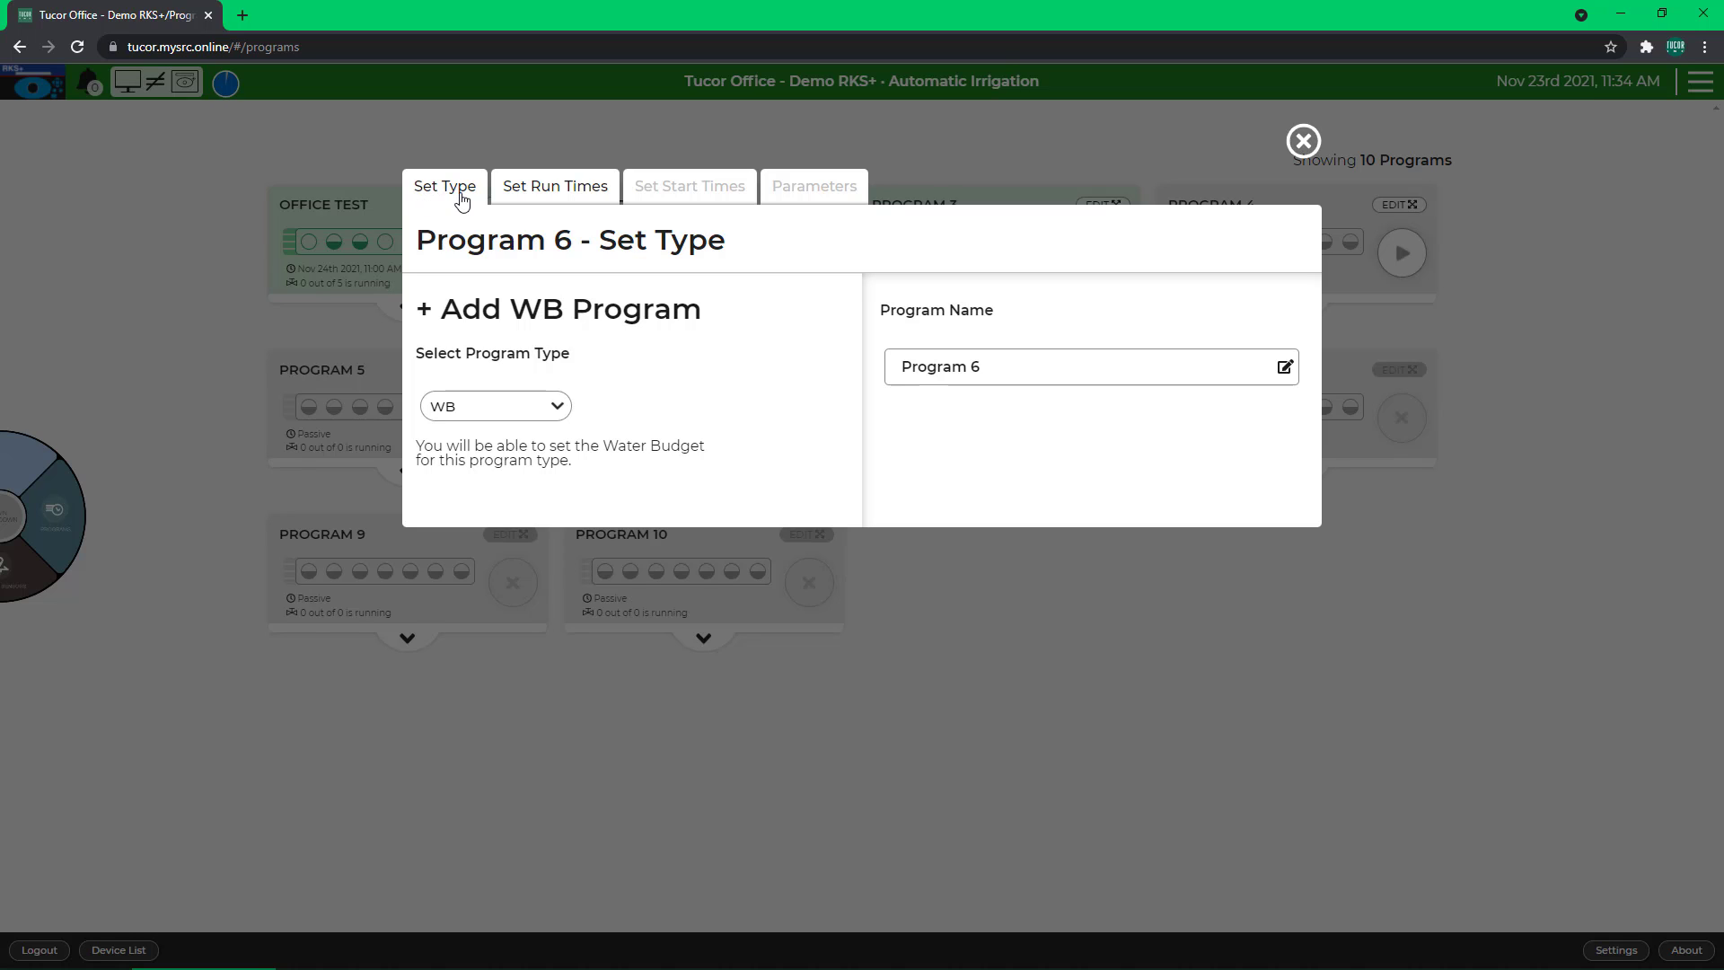
{"action": "left_click", "coordinate": [553, 408]}
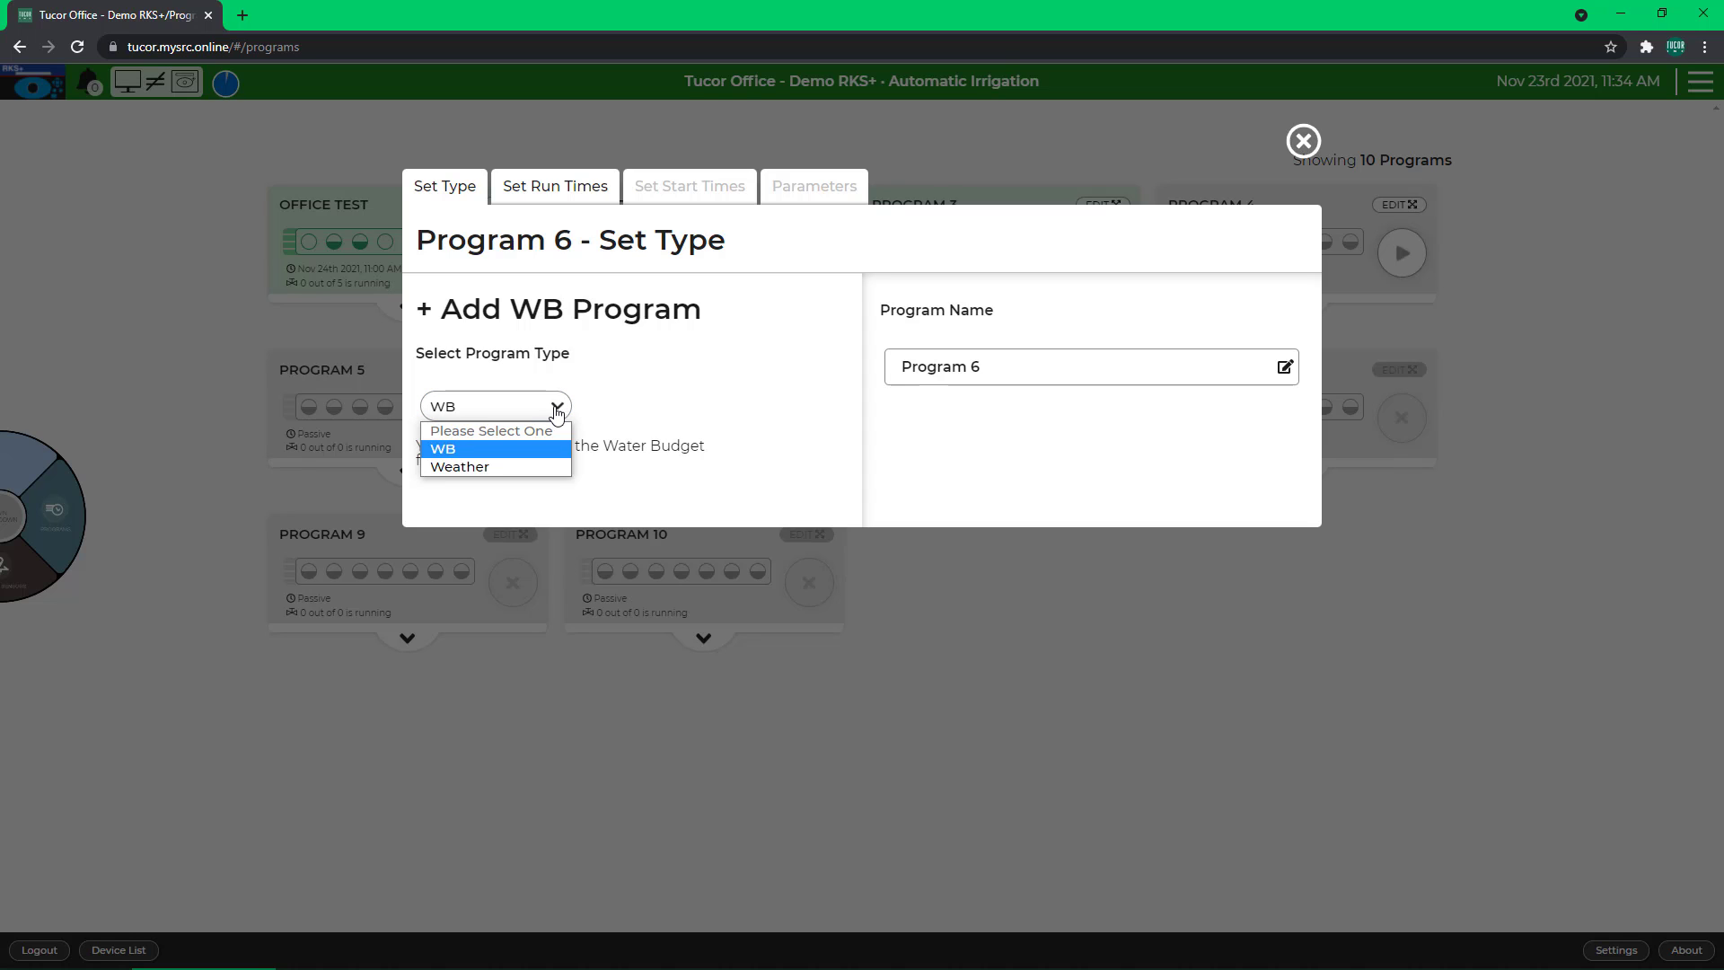
{"action": "left_click", "coordinate": [556, 411]}
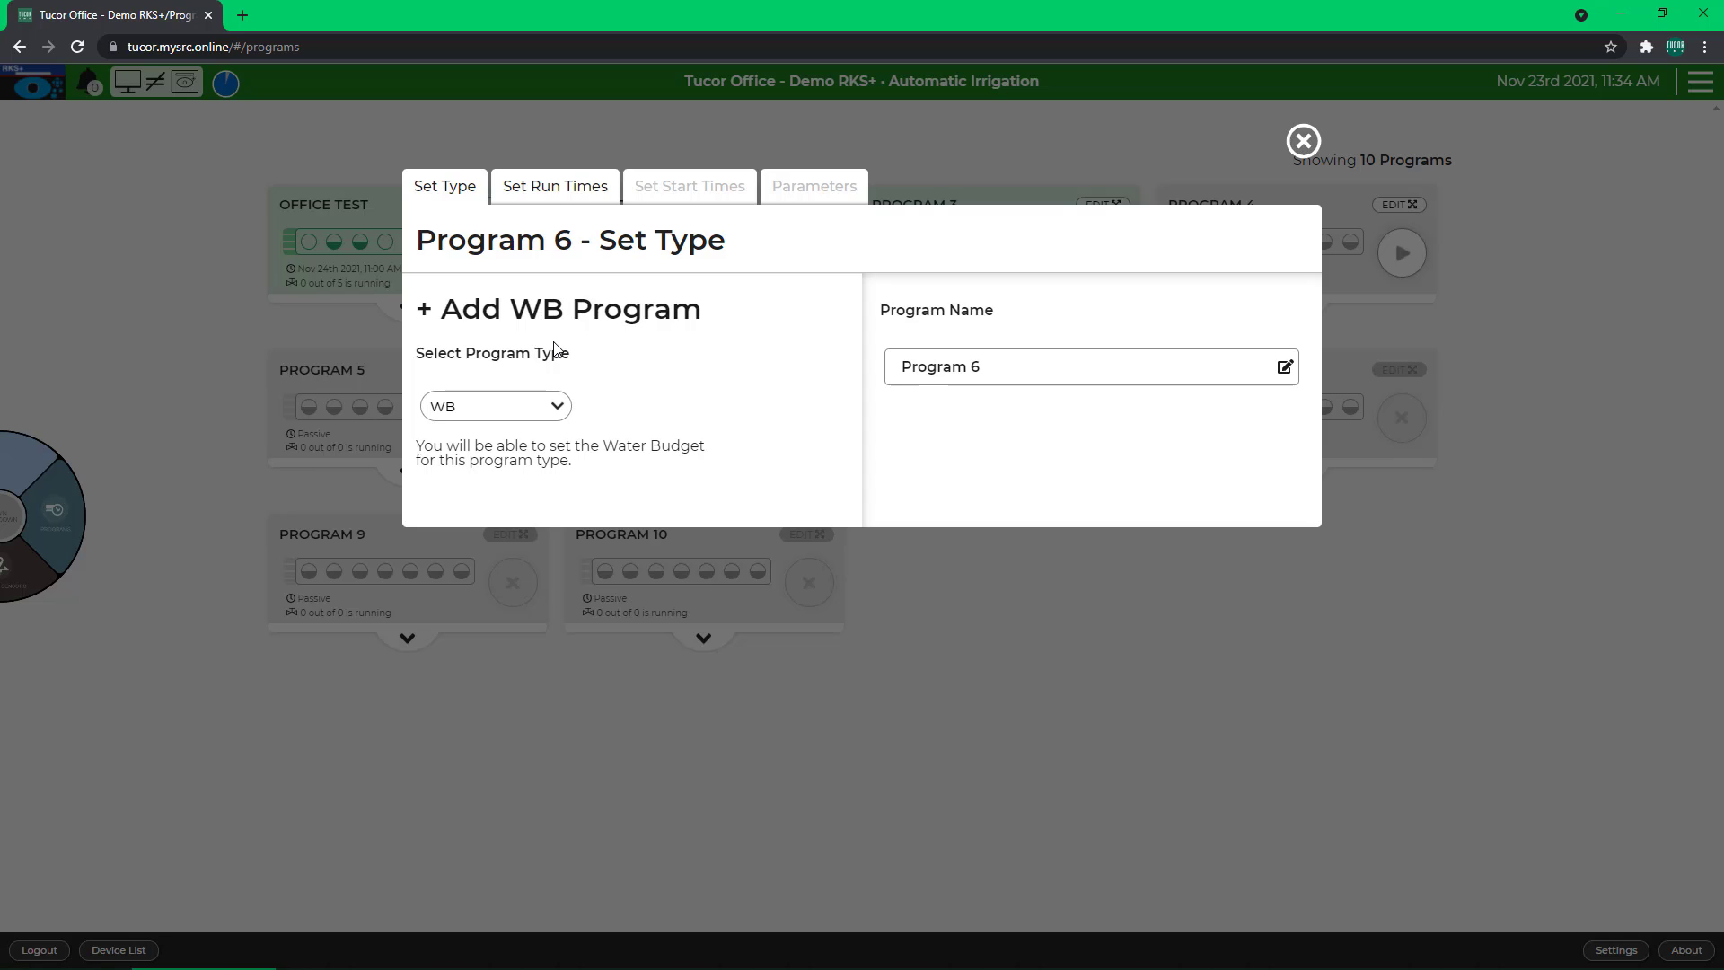
{"action": "left_click", "coordinate": [1006, 374]}
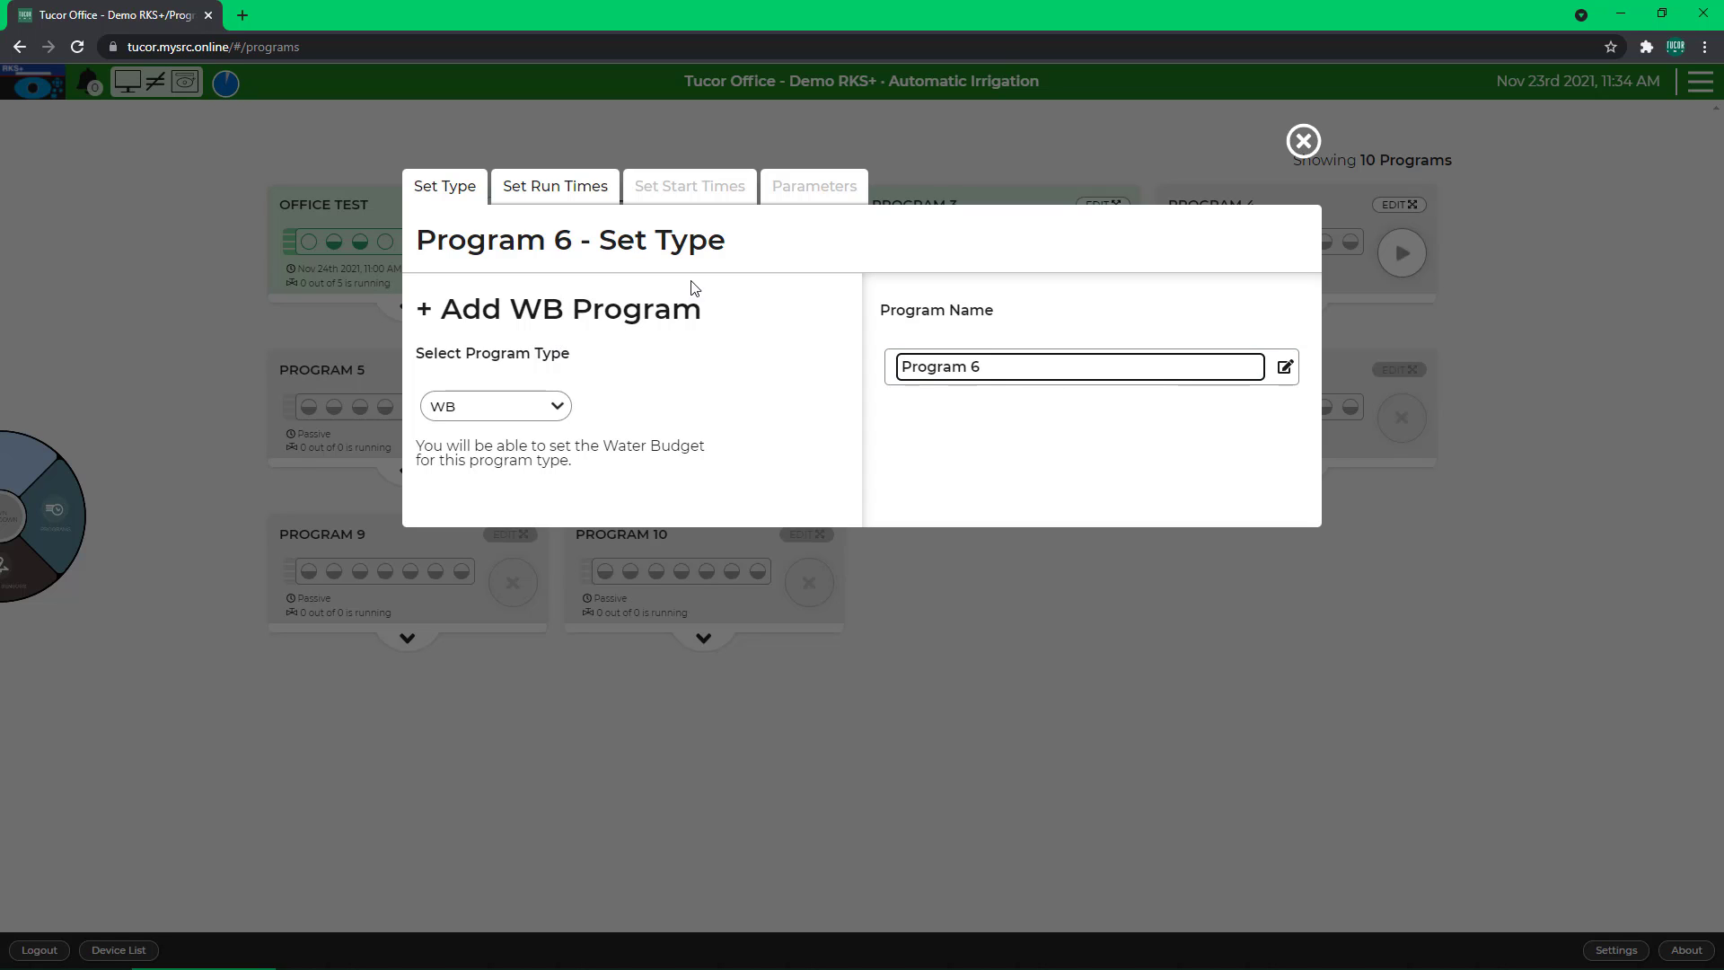
Step: Add two runtime rows to Program 6 and set the first row's runtime to 10 minutes
{"action": "left_click", "coordinate": [538, 198]}
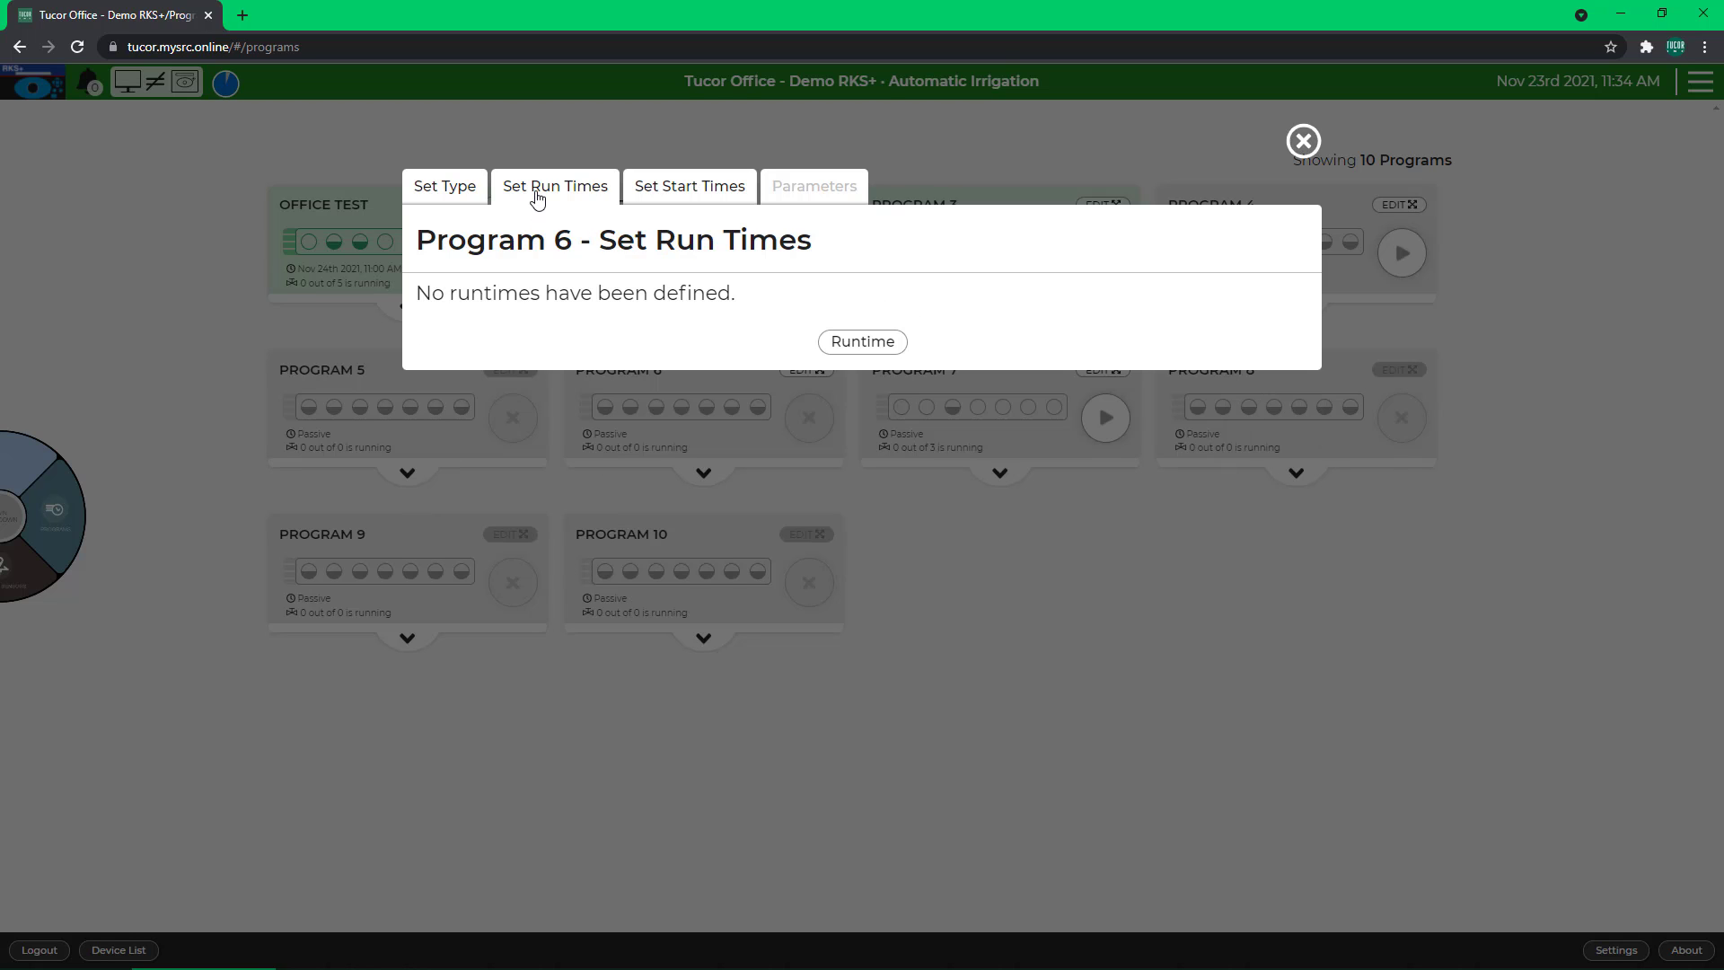
{"action": "left_click", "coordinate": [863, 342]}
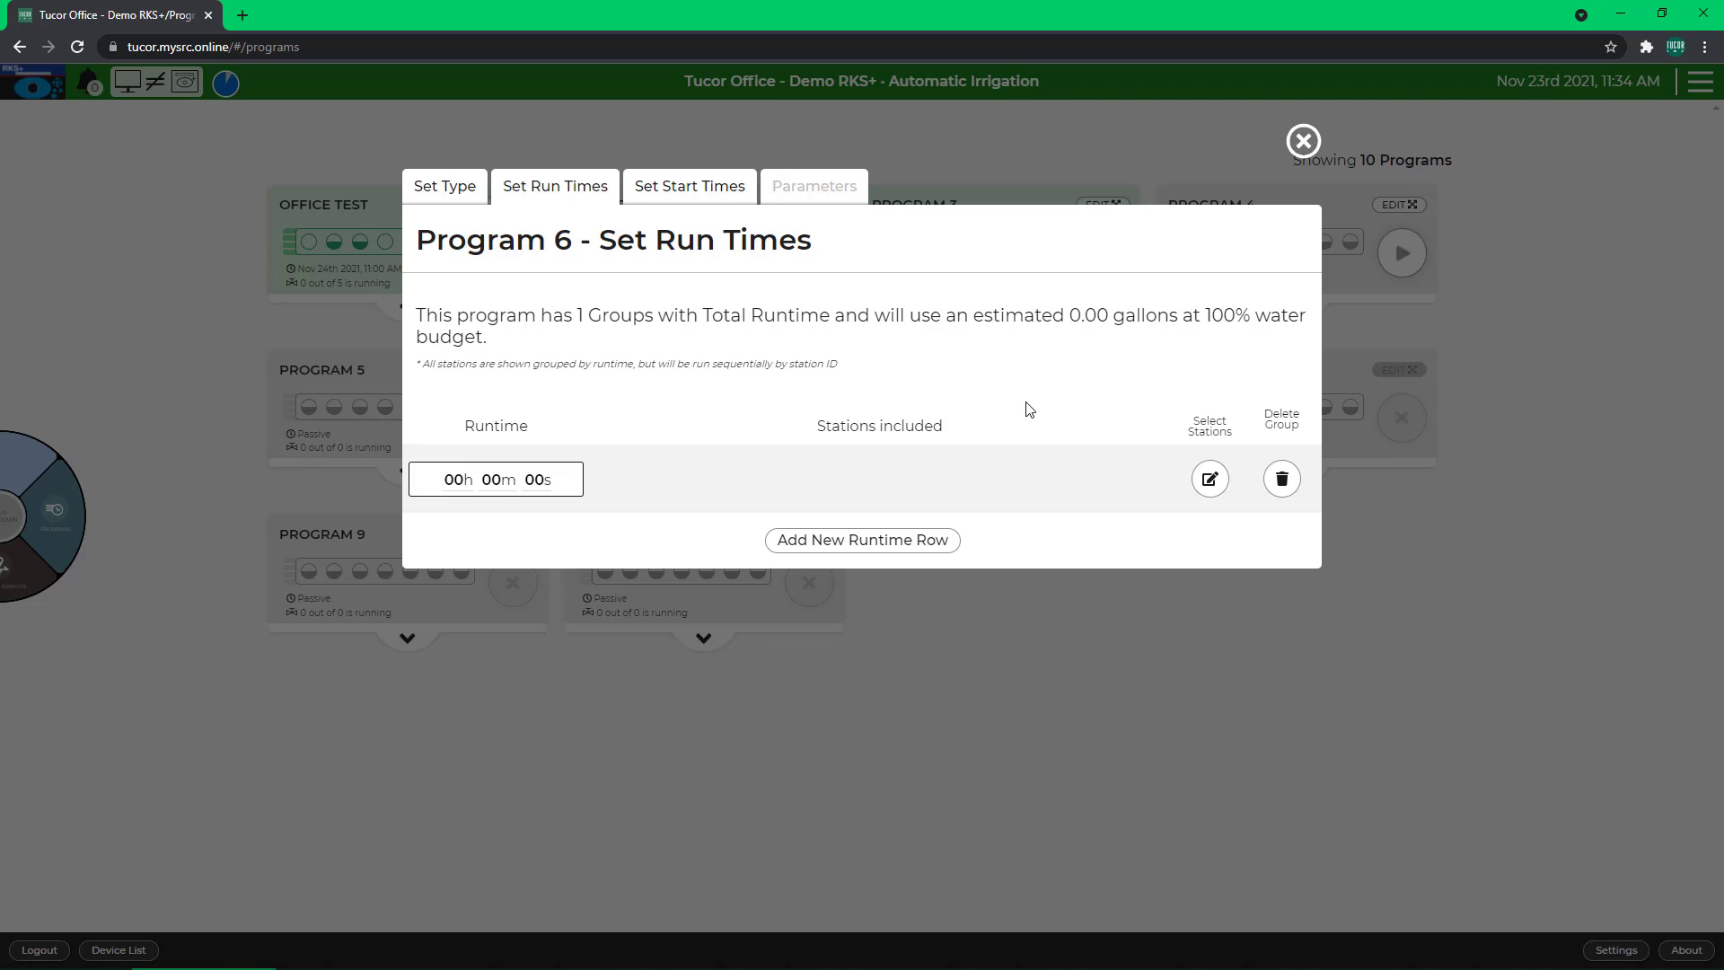
{"action": "left_click", "coordinate": [897, 542]}
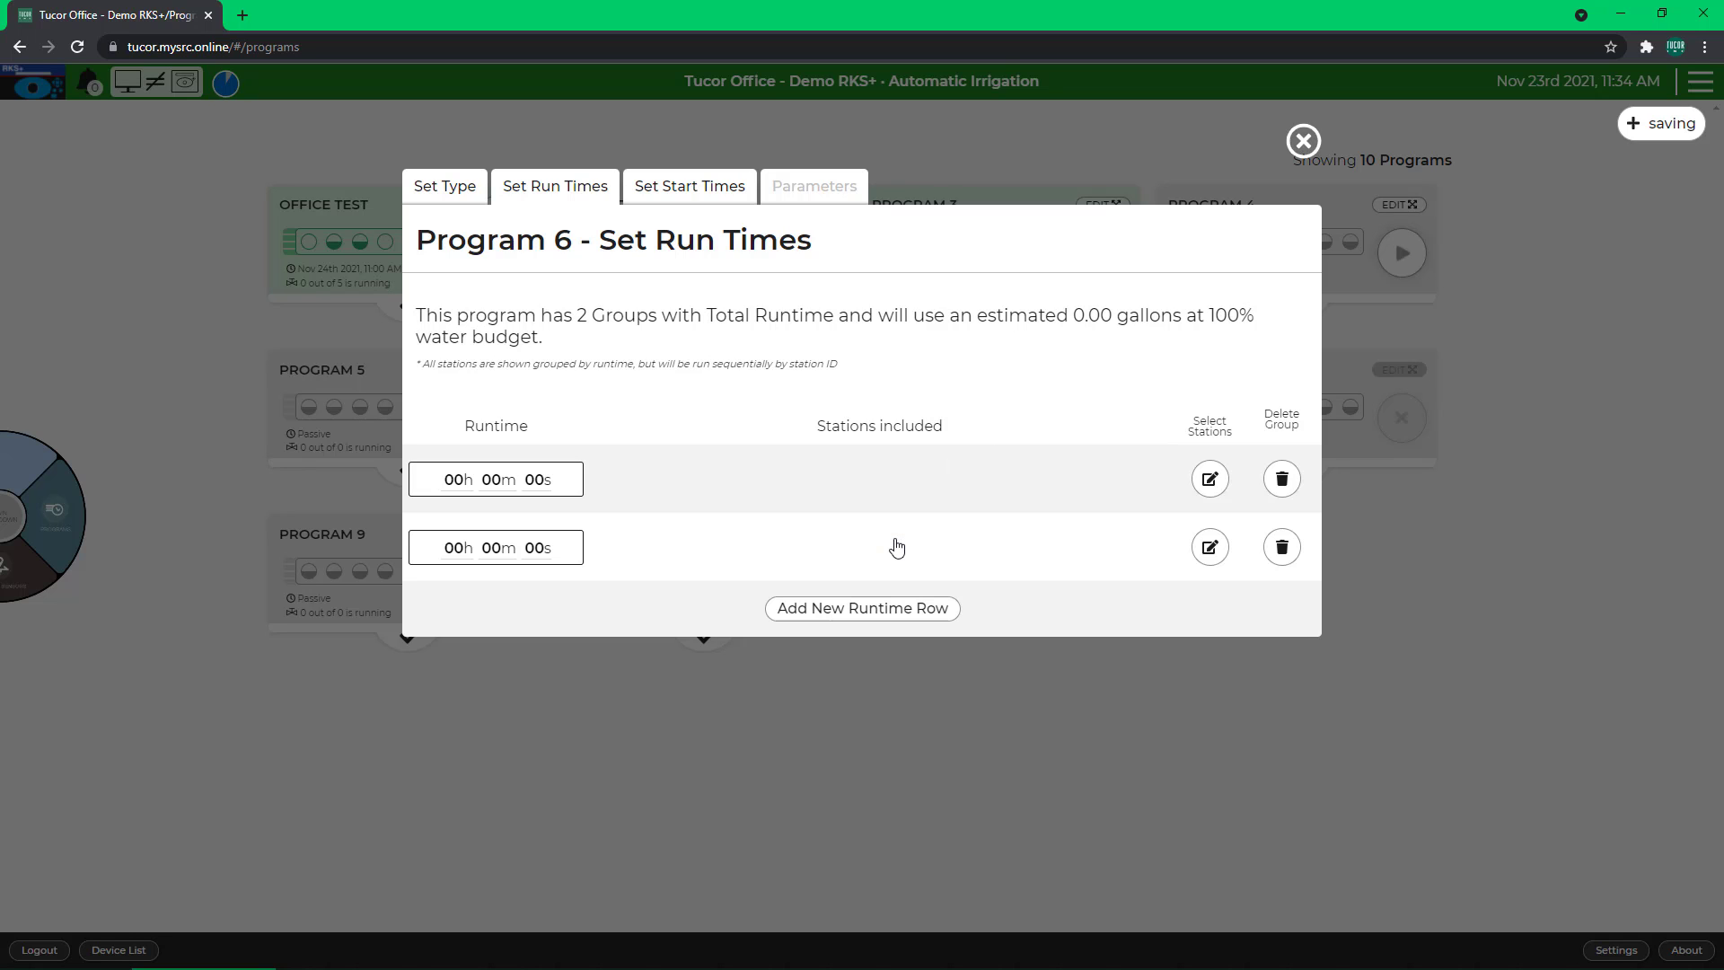
{"action": "left_click", "coordinate": [533, 477]}
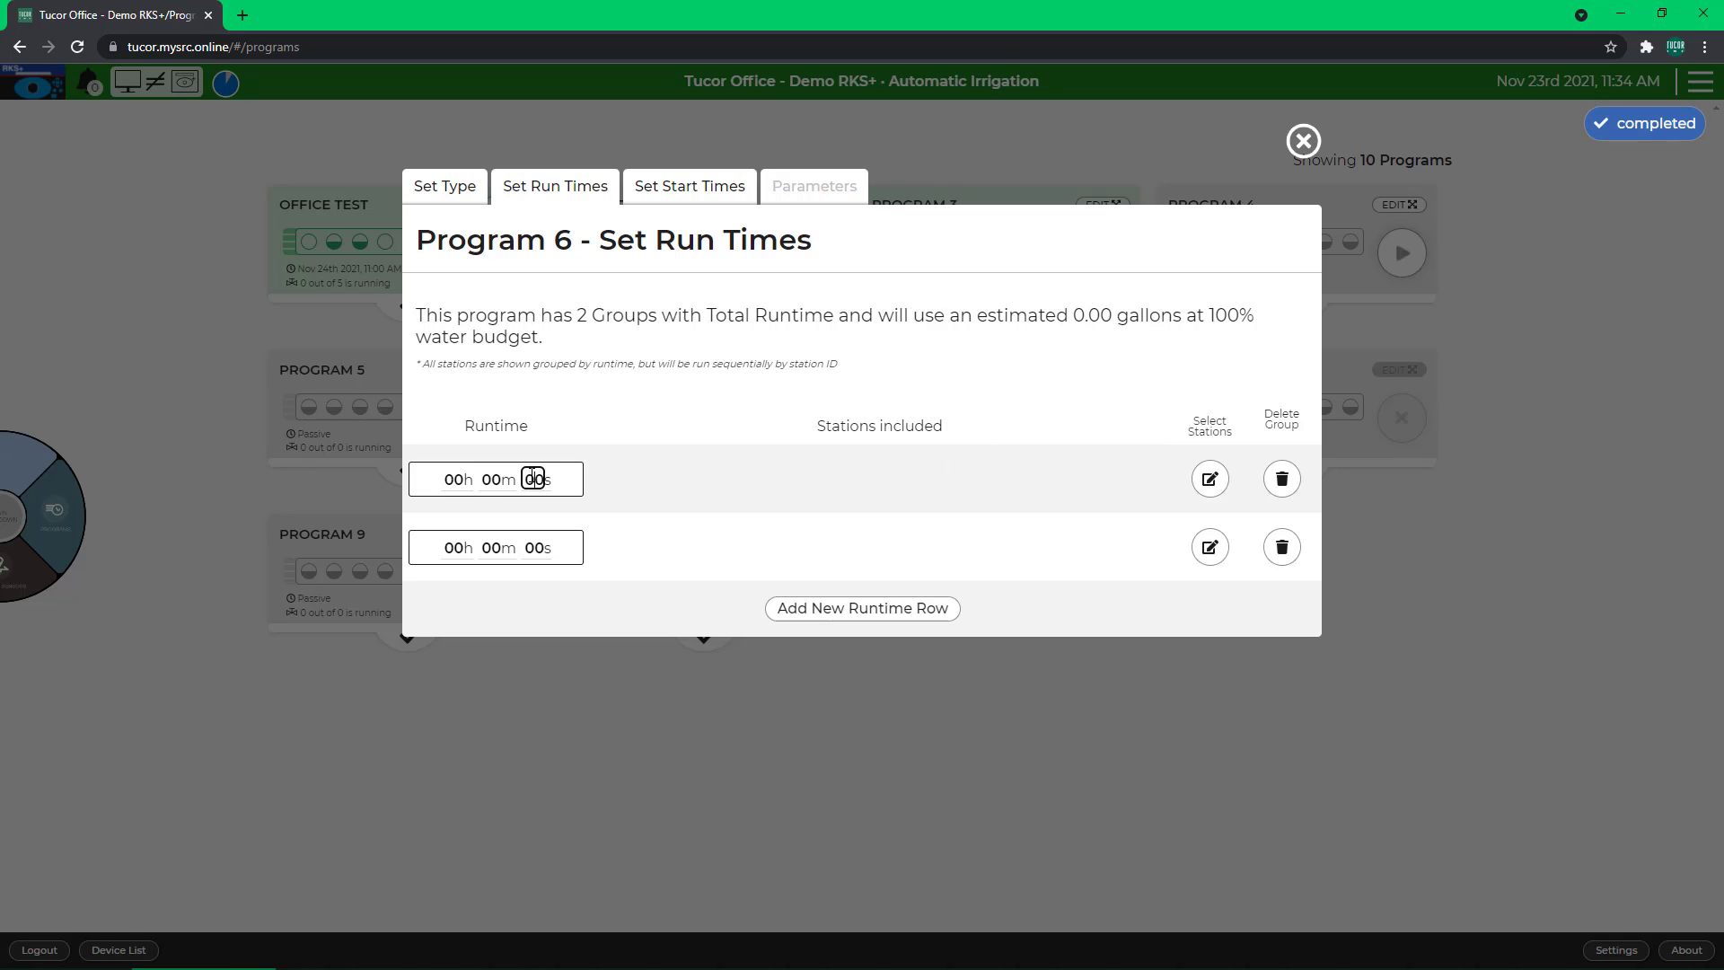
{"action": "double_click", "coordinate": [533, 479]}
{"action": "double_click", "coordinate": [494, 479]}
{"action": "type", "text": "10"}
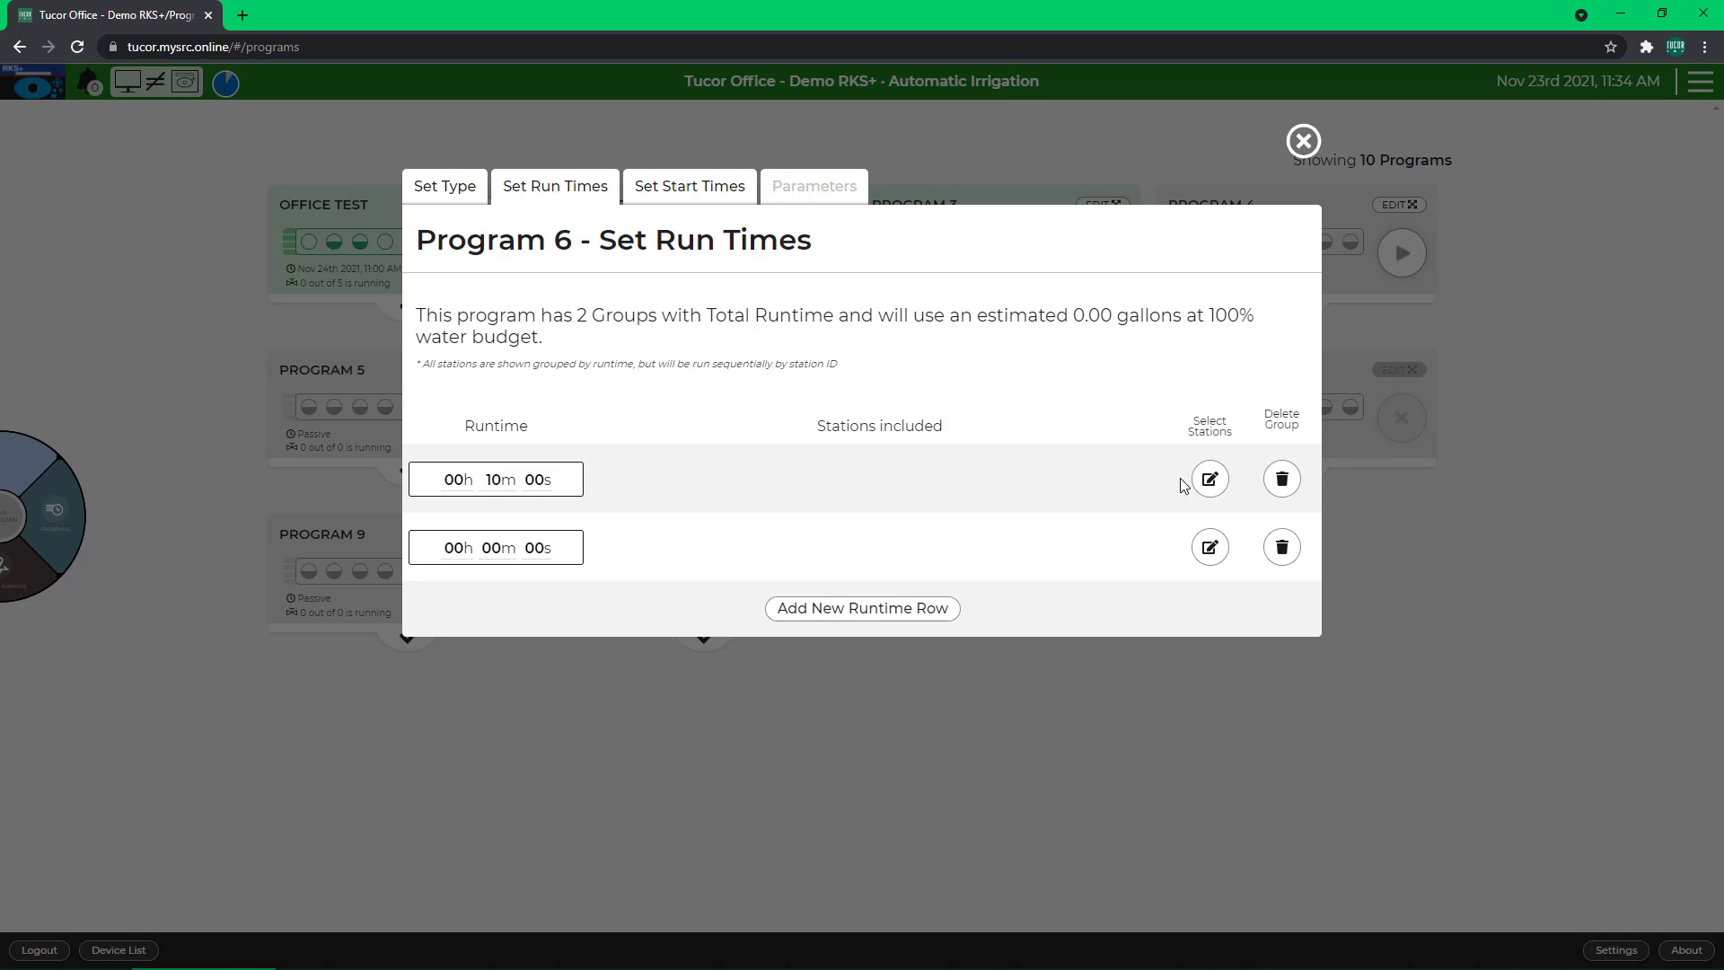
Step: Assign stations Frt Drip, ST2 and ST3 to the first runtime group and save the selection
{"action": "left_click", "coordinate": [1211, 479]}
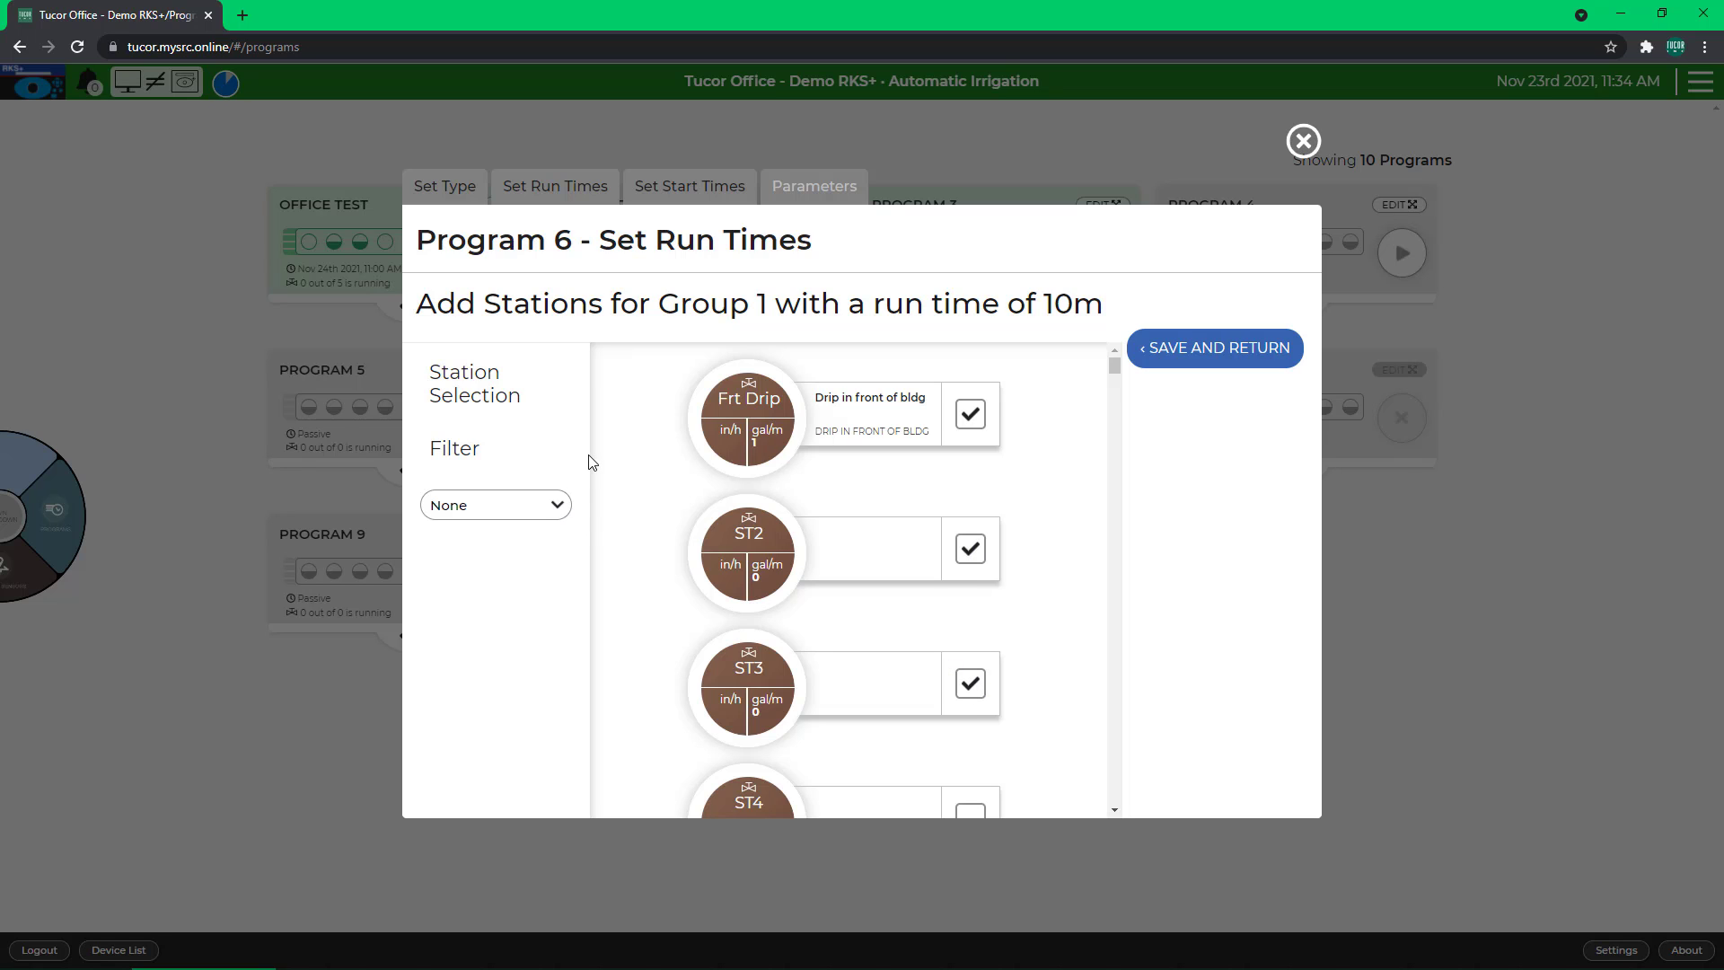
{"action": "scroll", "coordinate": [616, 466], "scroll_direction": "down", "scroll_amount": 2}
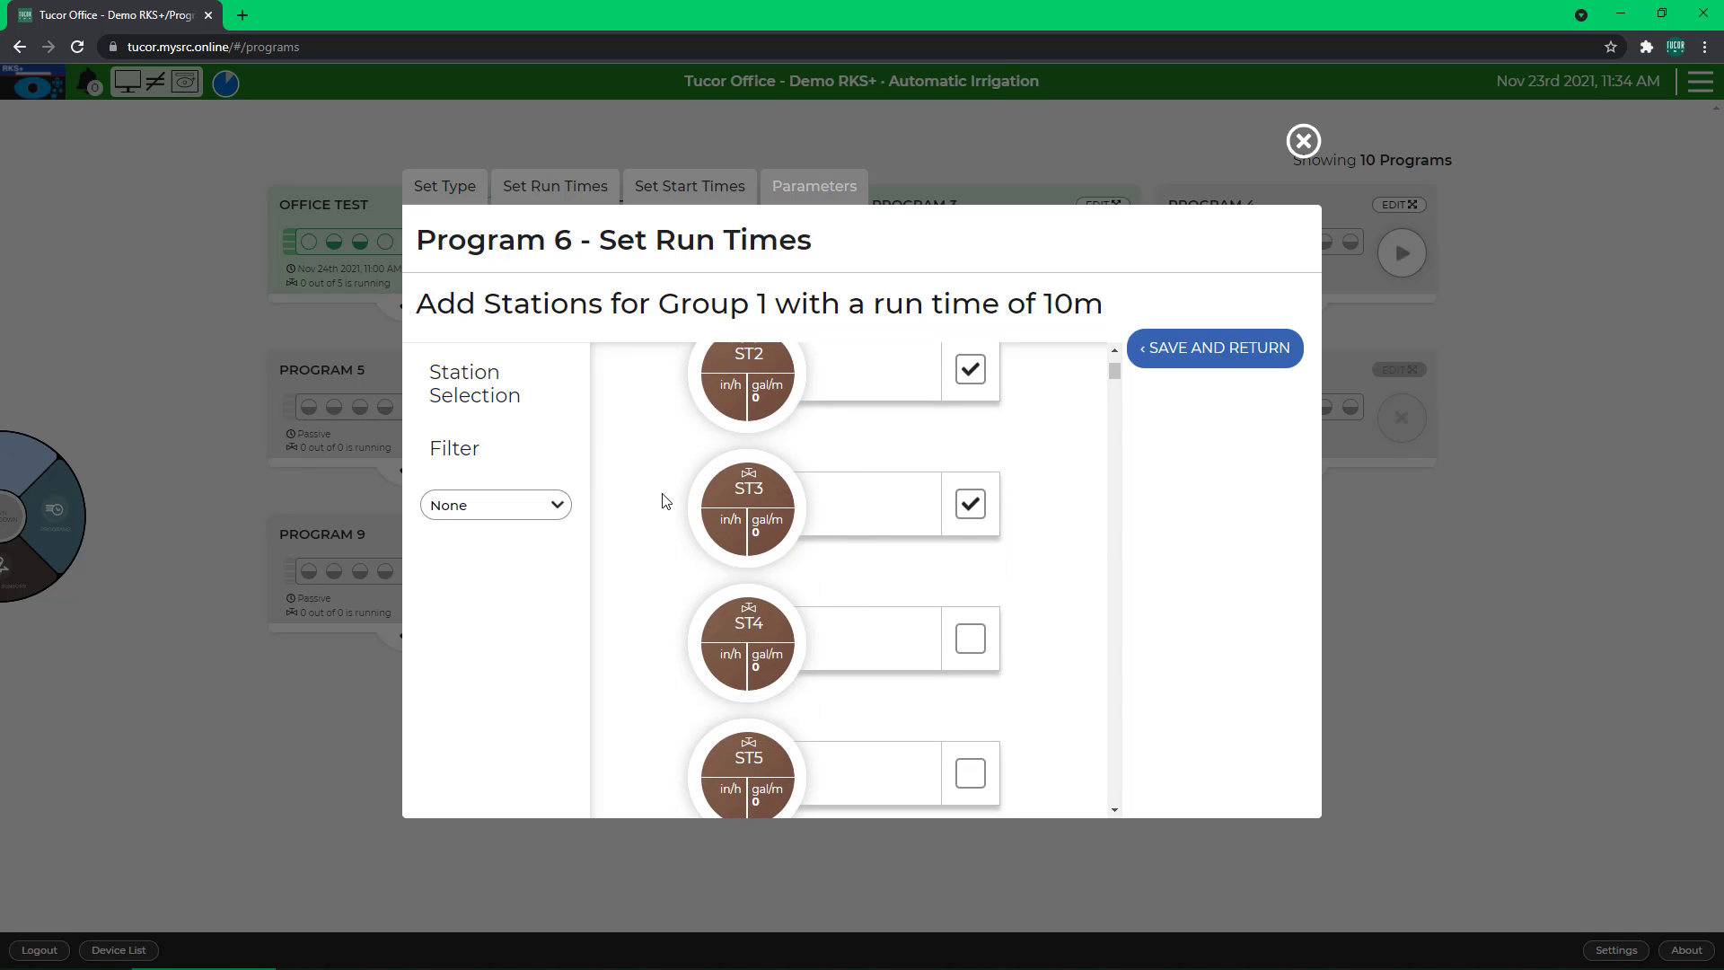
{"action": "left_click", "coordinate": [973, 643]}
{"action": "left_click", "coordinate": [977, 648]}
{"action": "scroll", "coordinate": [974, 606], "scroll_direction": "up", "scroll_amount": 2}
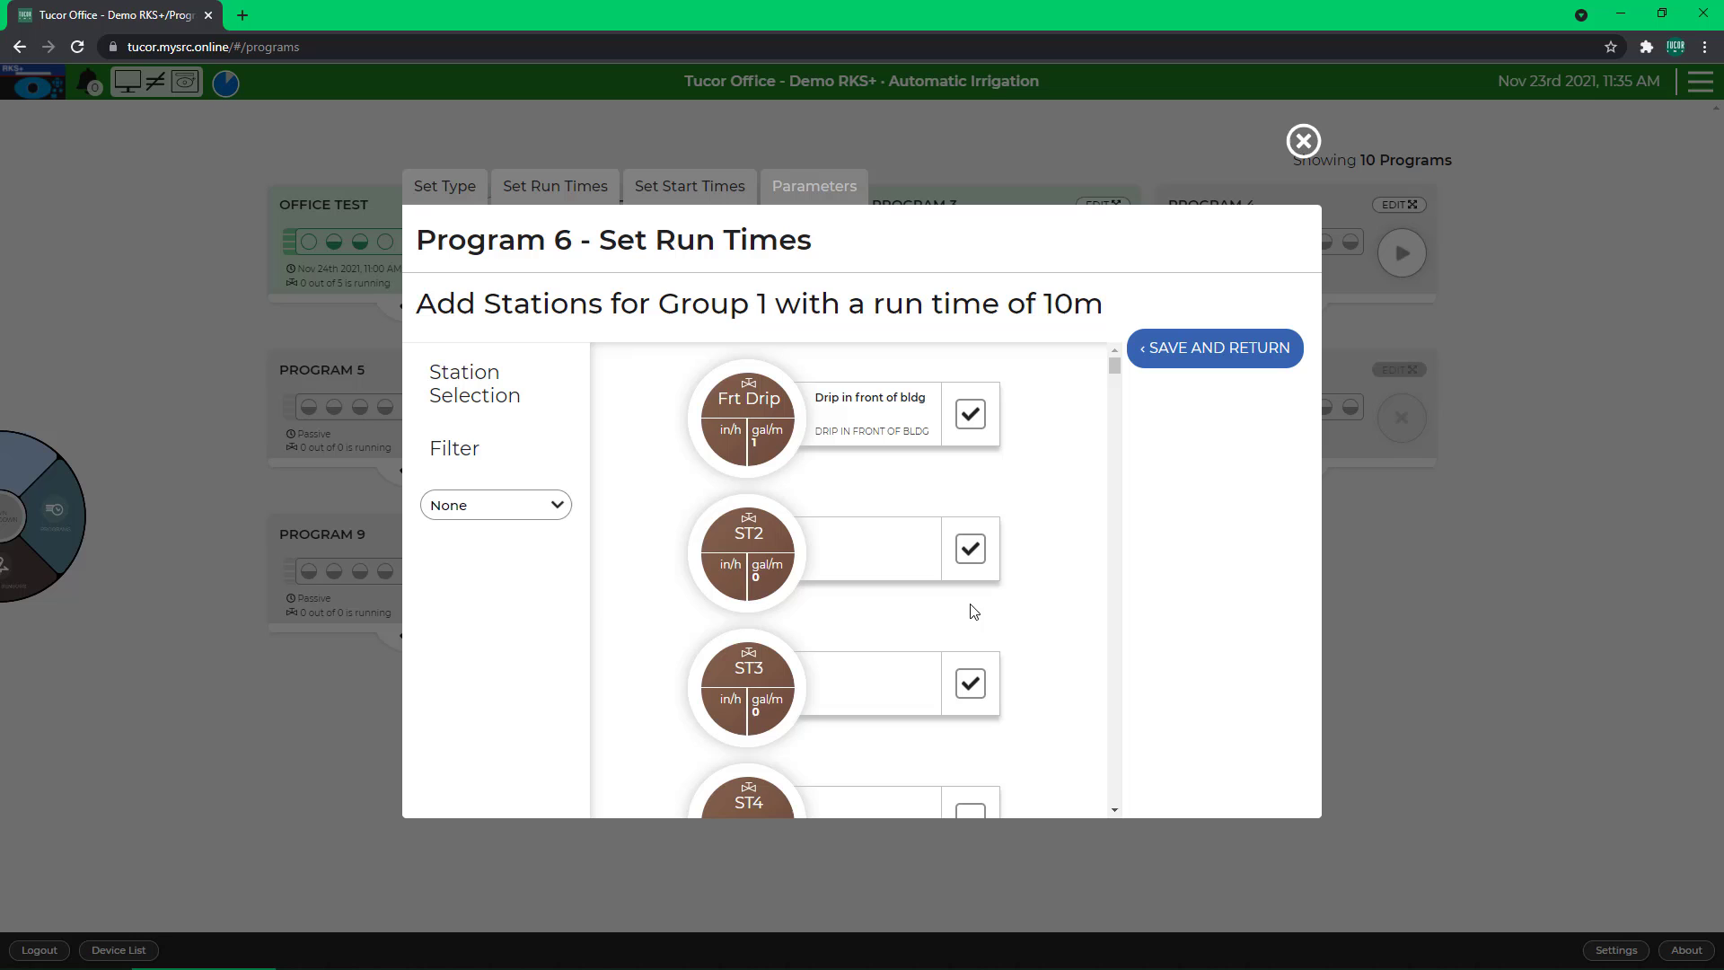
{"action": "left_click", "coordinate": [1159, 359]}
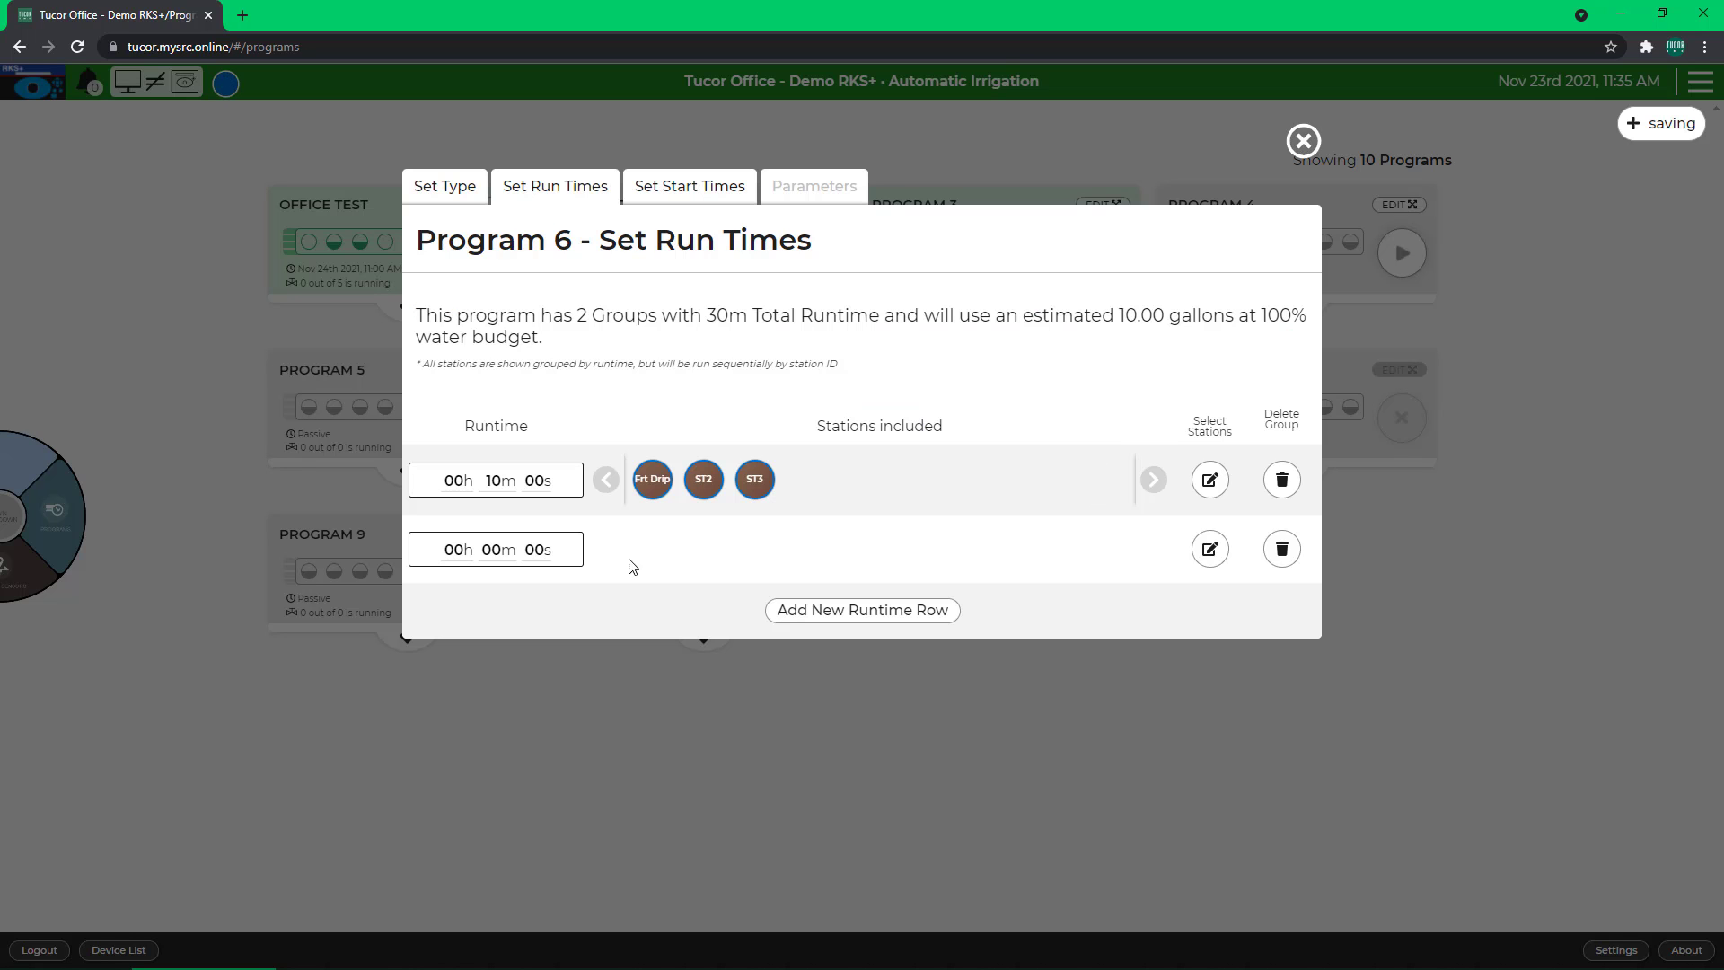
Step: Set the second group's runtime to 1 minute and assign station ST4 to it, with the station filter on ExpectedFlow
{"action": "left_click", "coordinate": [495, 549]}
{"action": "type", "text": "1"}
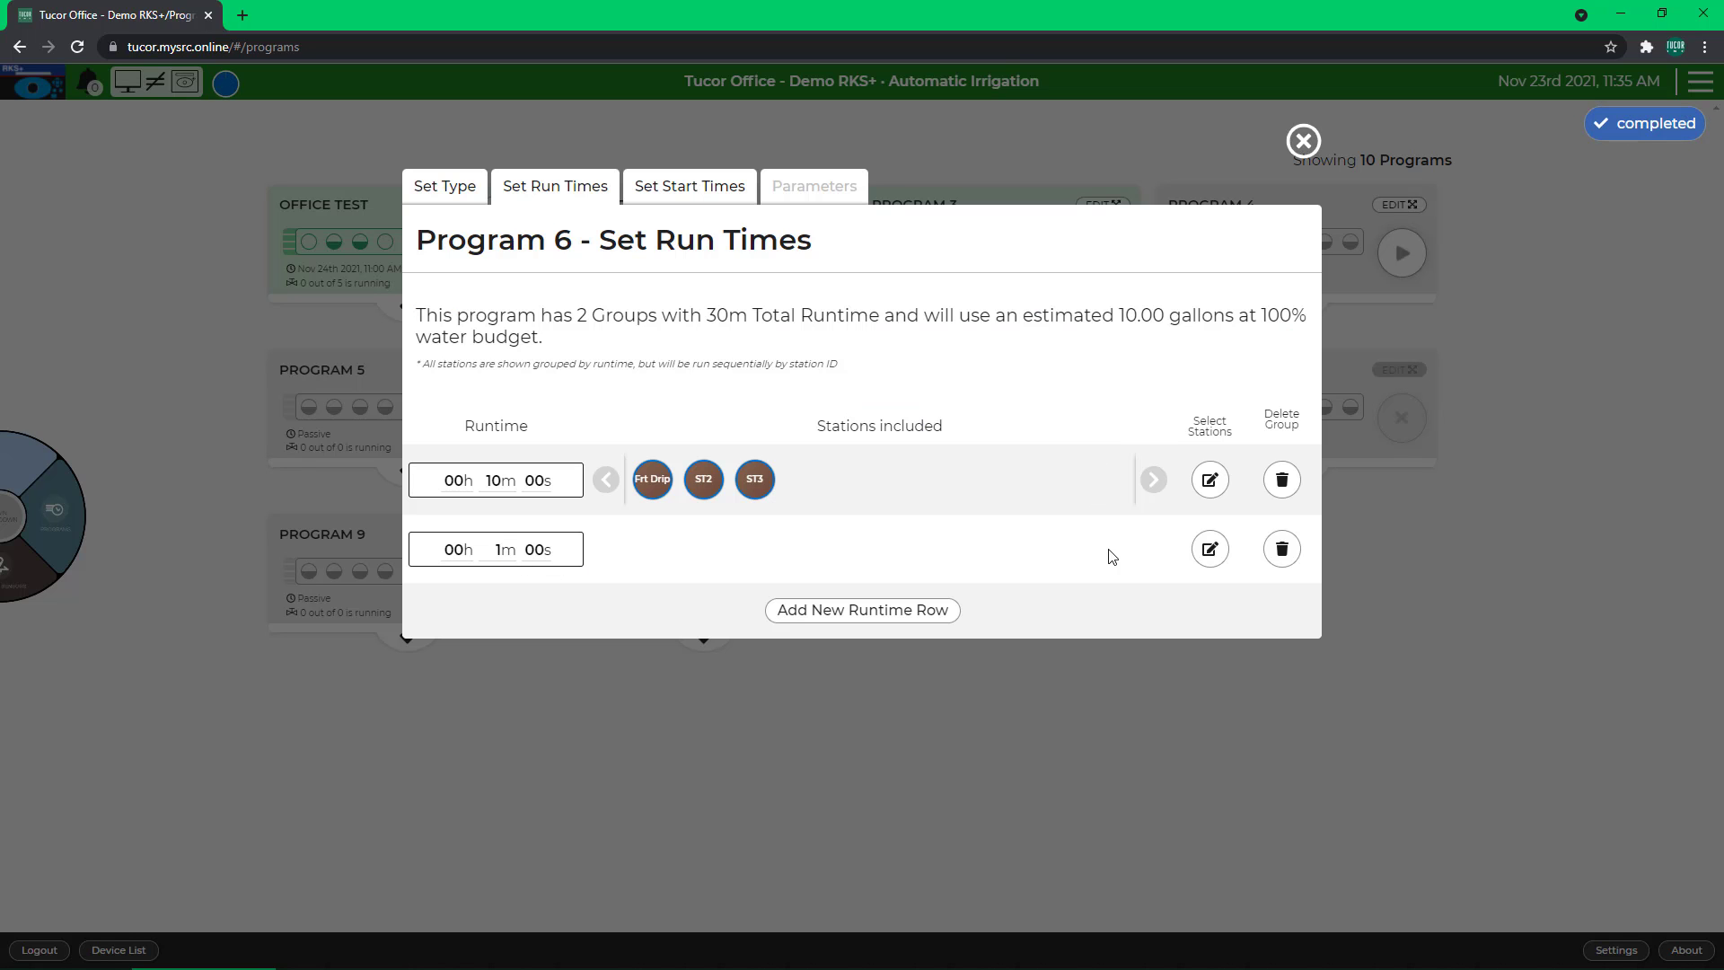
{"action": "left_click", "coordinate": [1208, 550]}
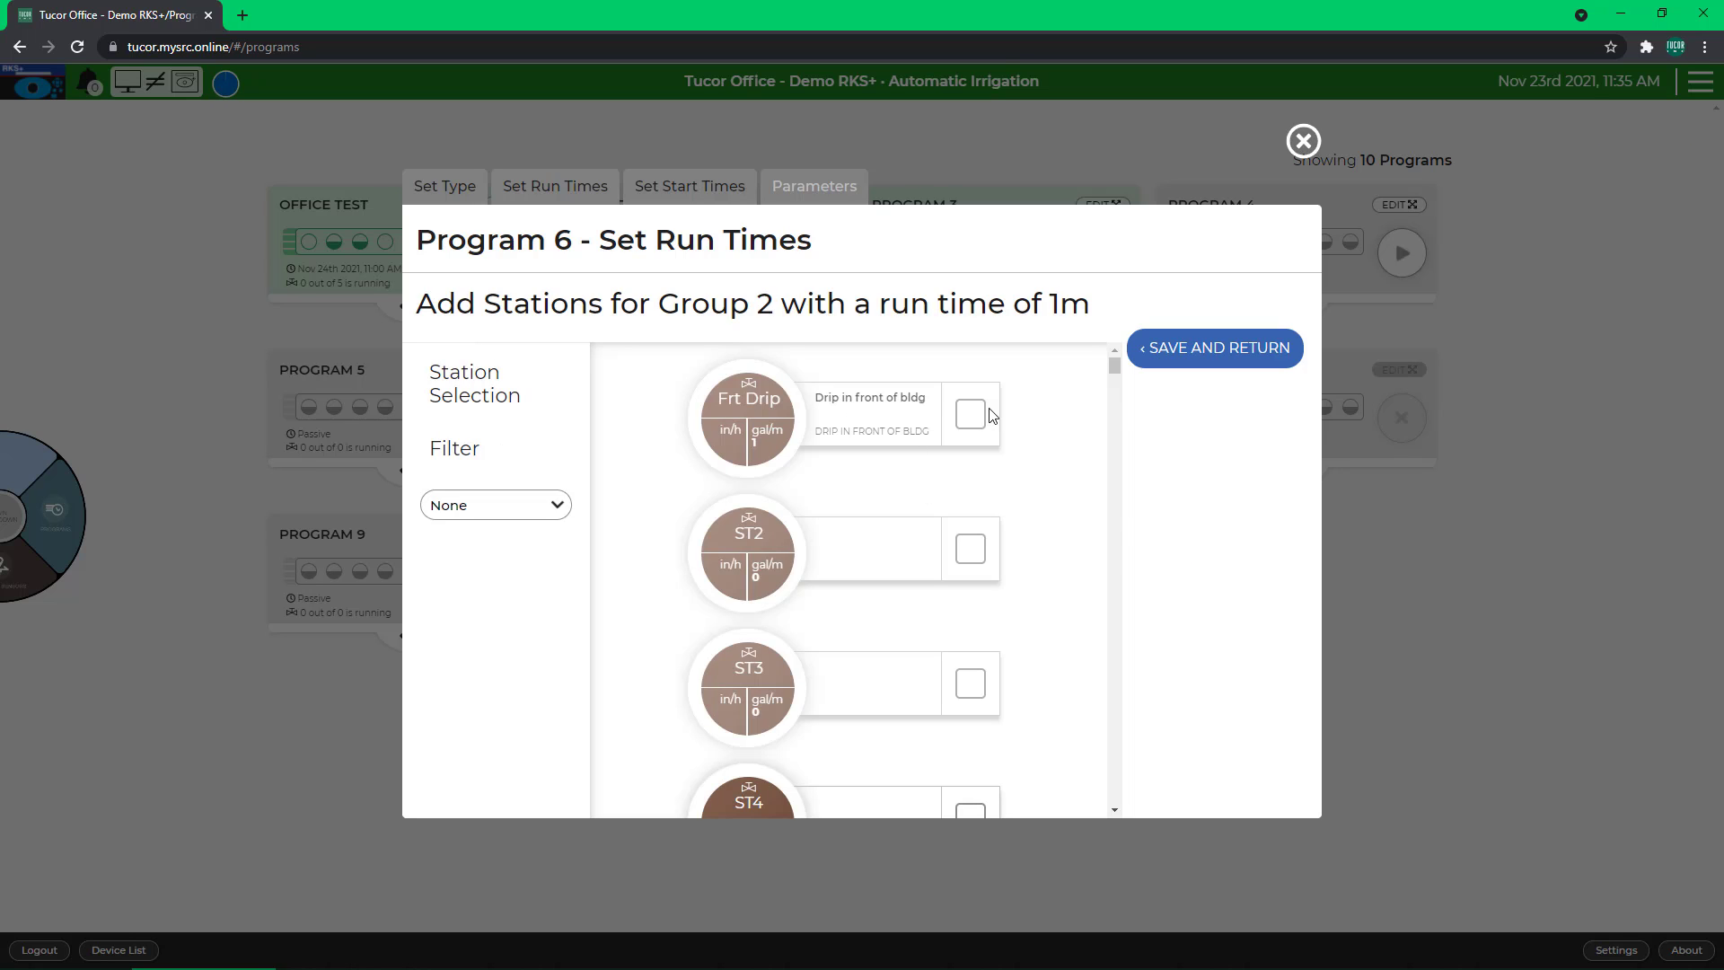
{"action": "double_click", "coordinate": [974, 548]}
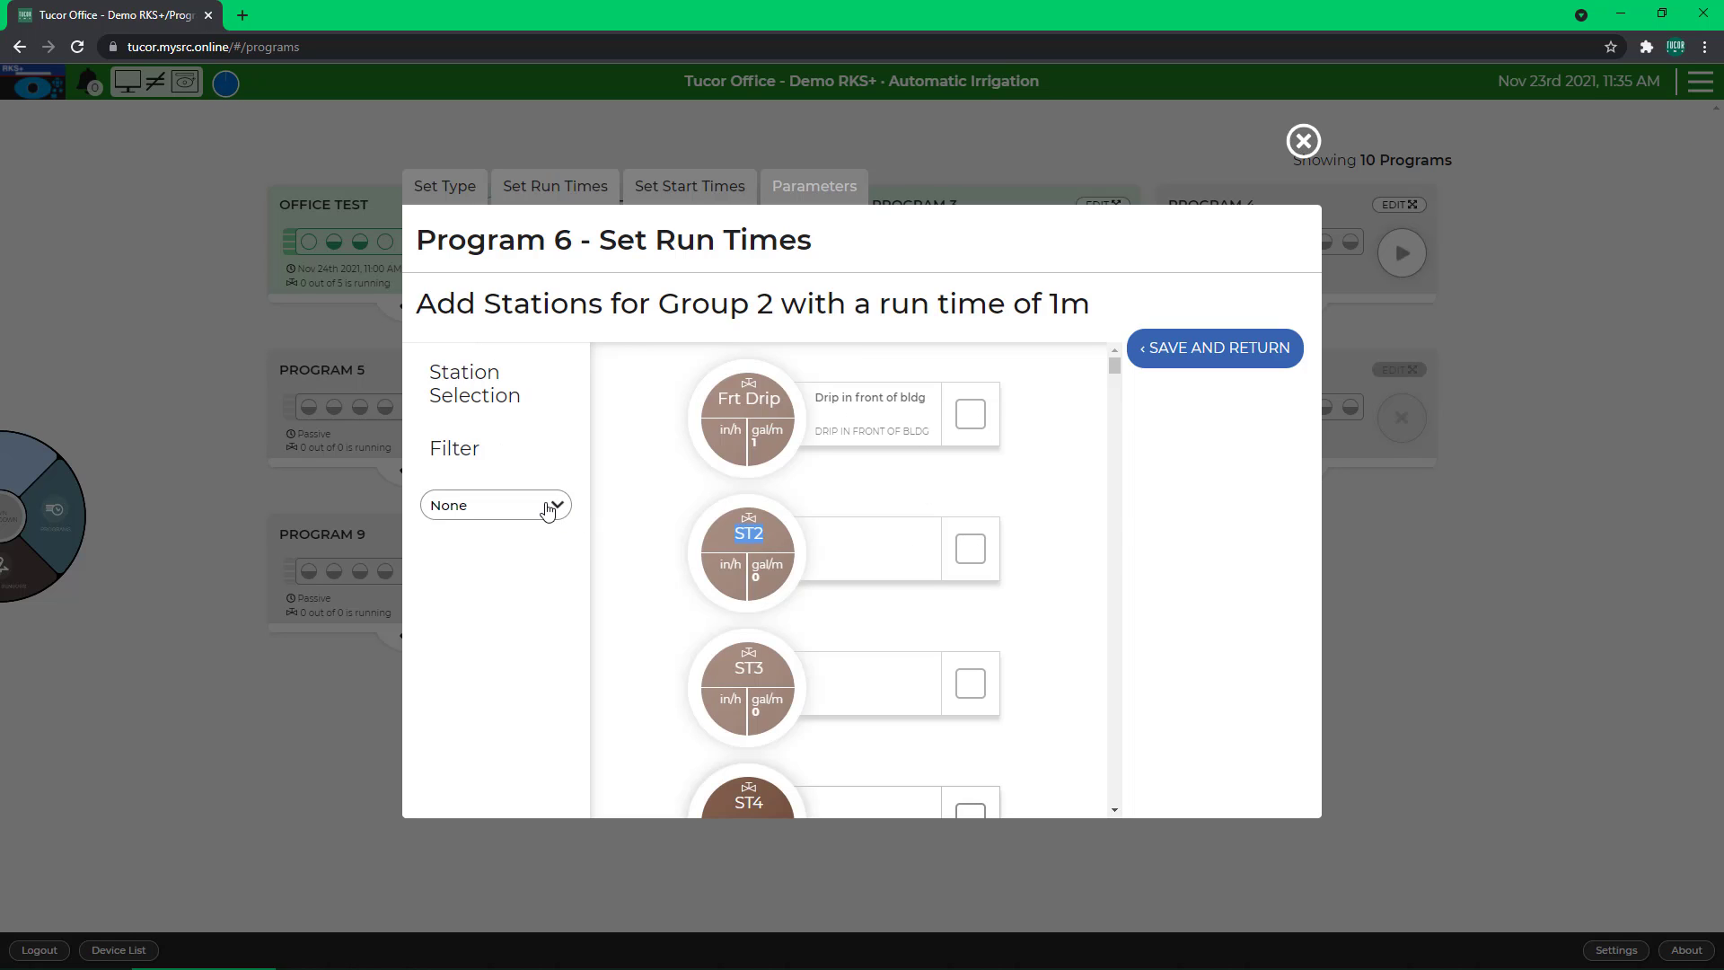
{"action": "left_click", "coordinate": [471, 506]}
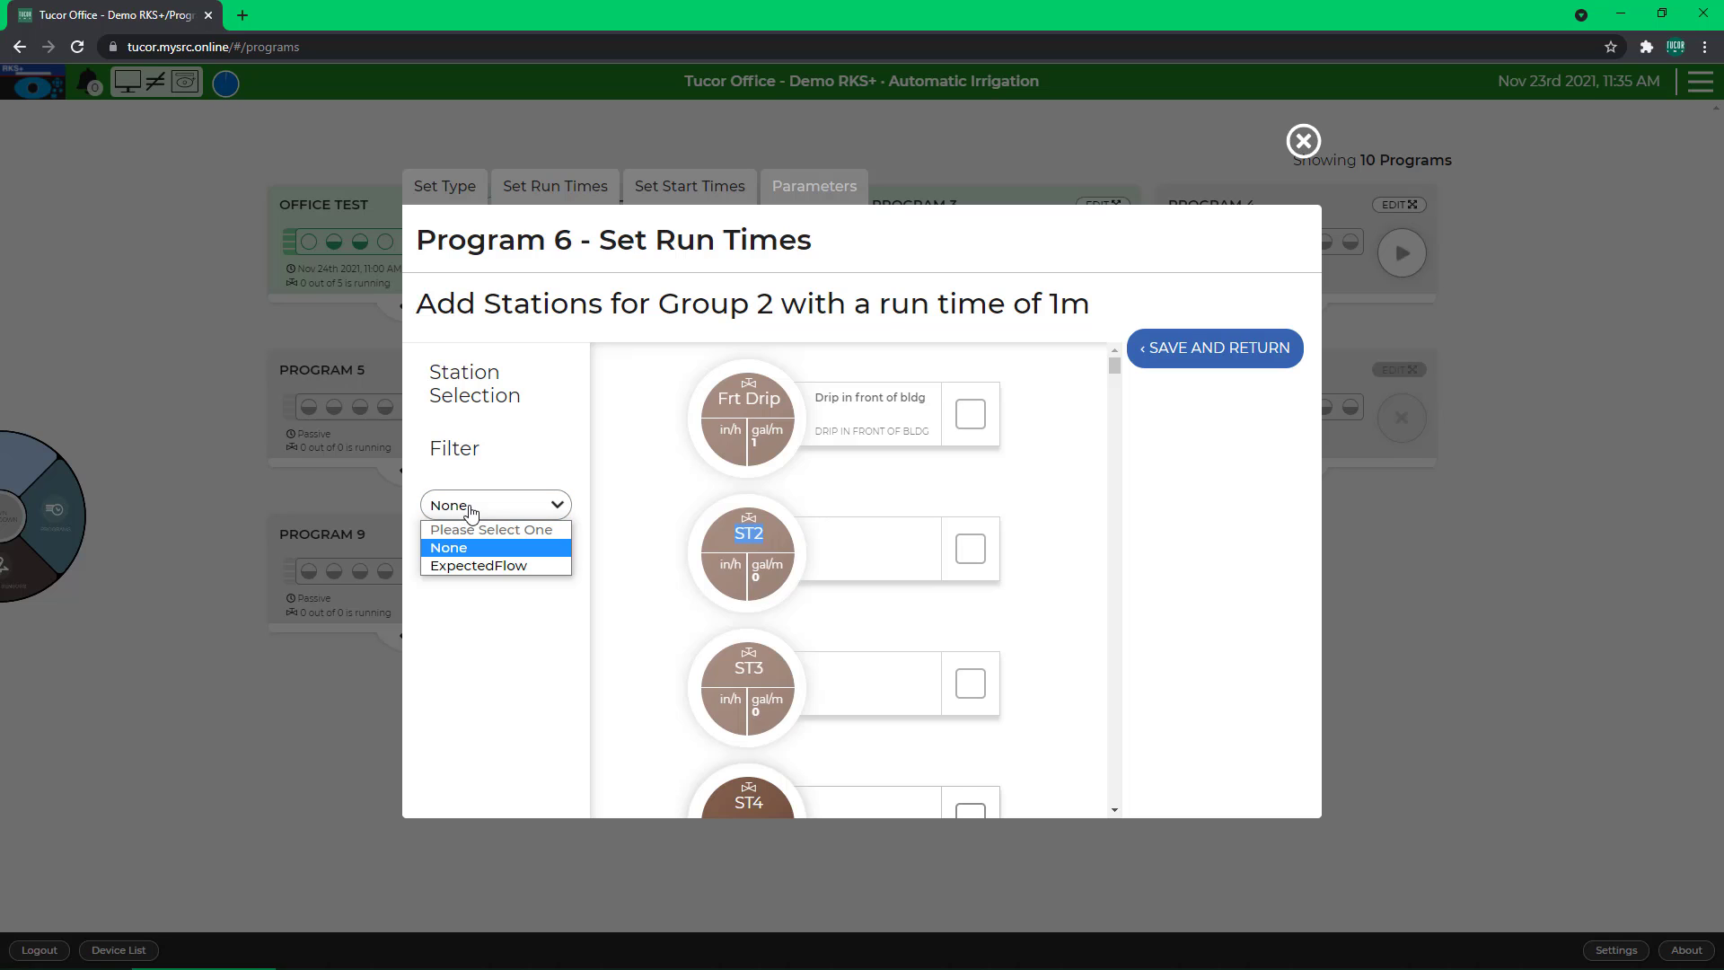
{"action": "left_click", "coordinate": [469, 558]}
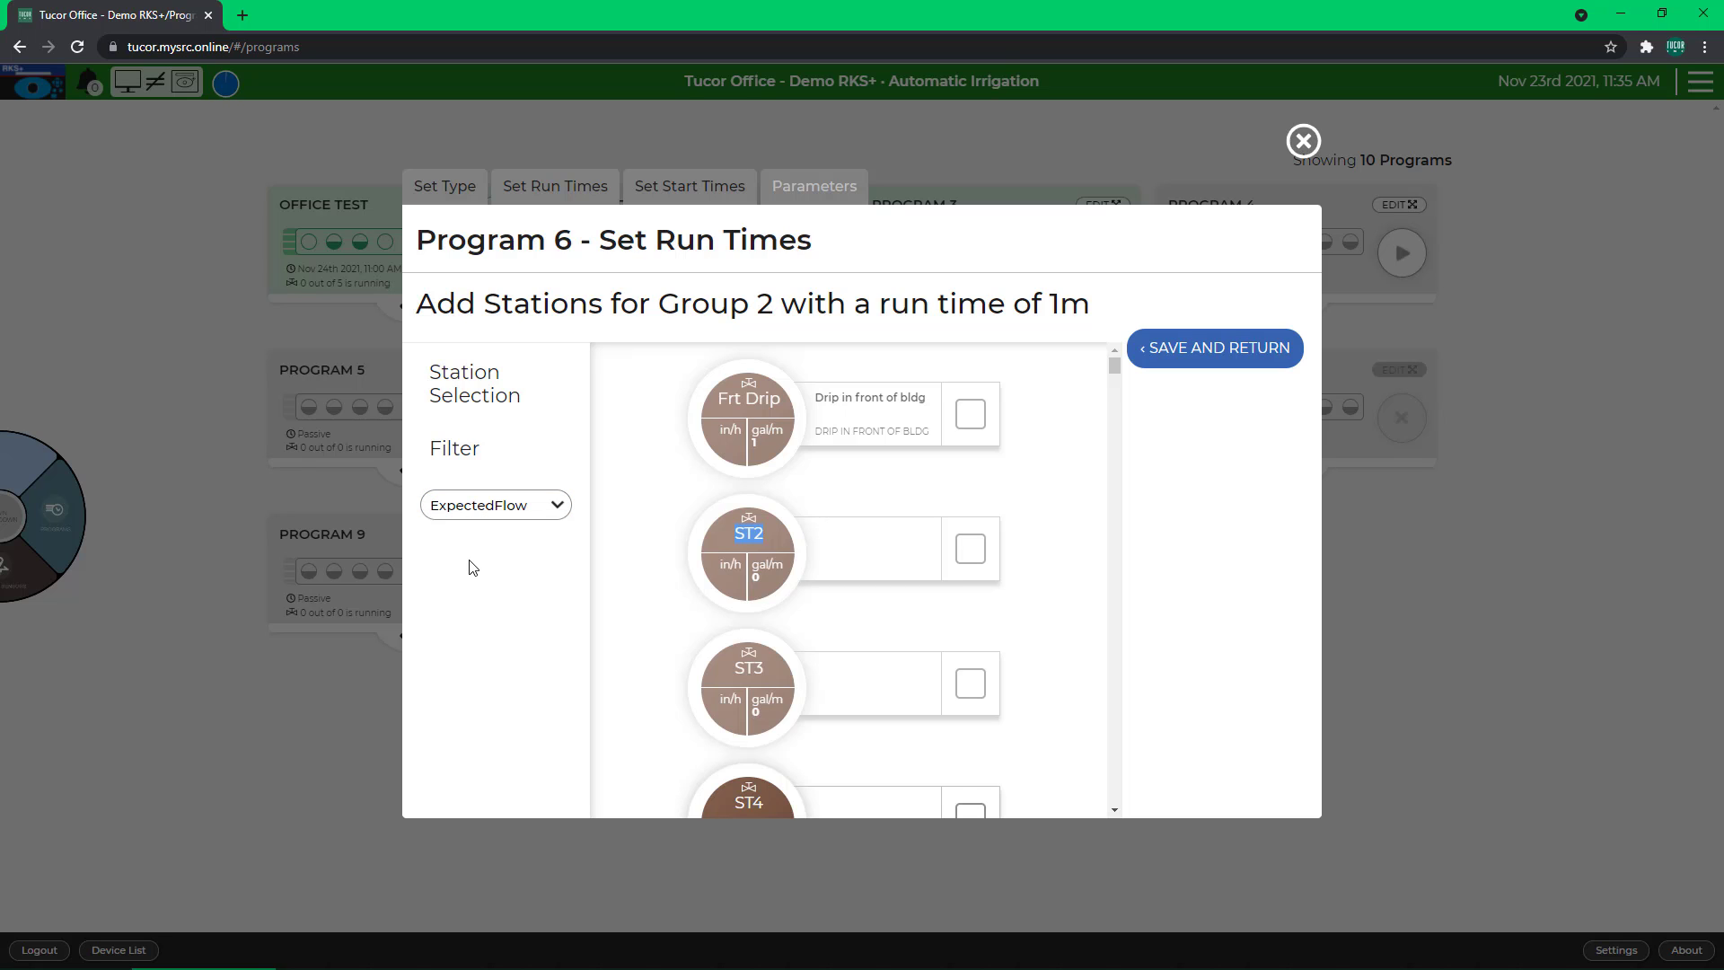
{"action": "scroll", "coordinate": [726, 597], "scroll_direction": "down", "scroll_amount": 1}
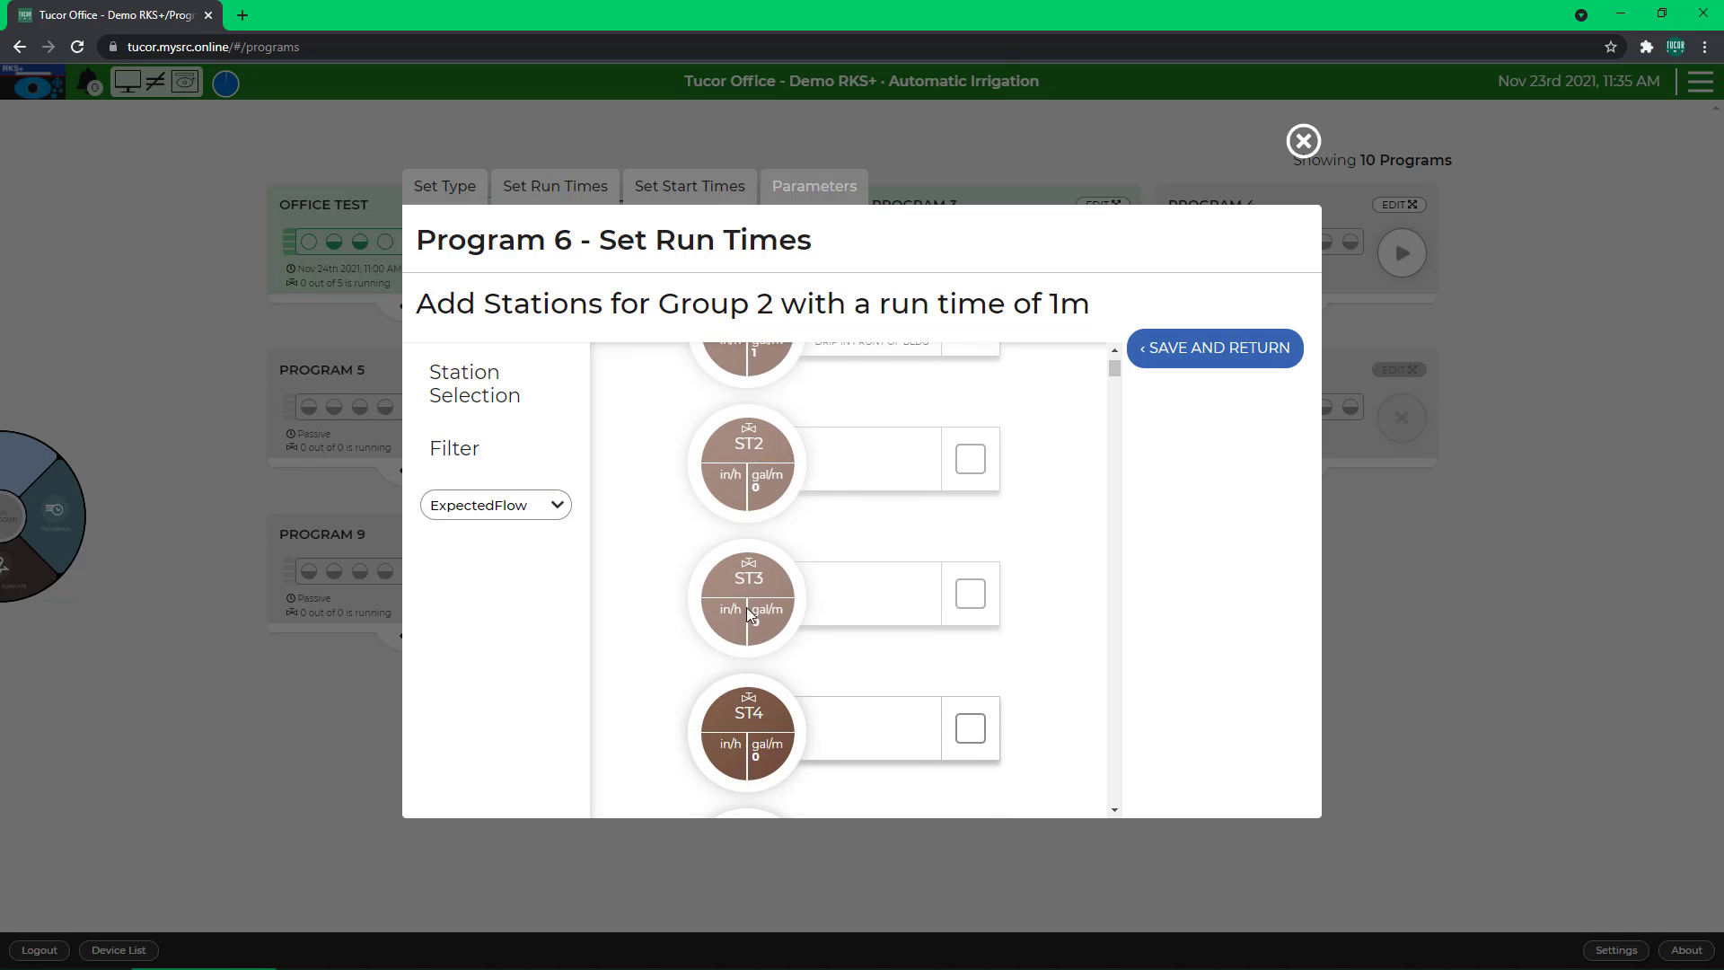
{"action": "left_click", "coordinate": [974, 731]}
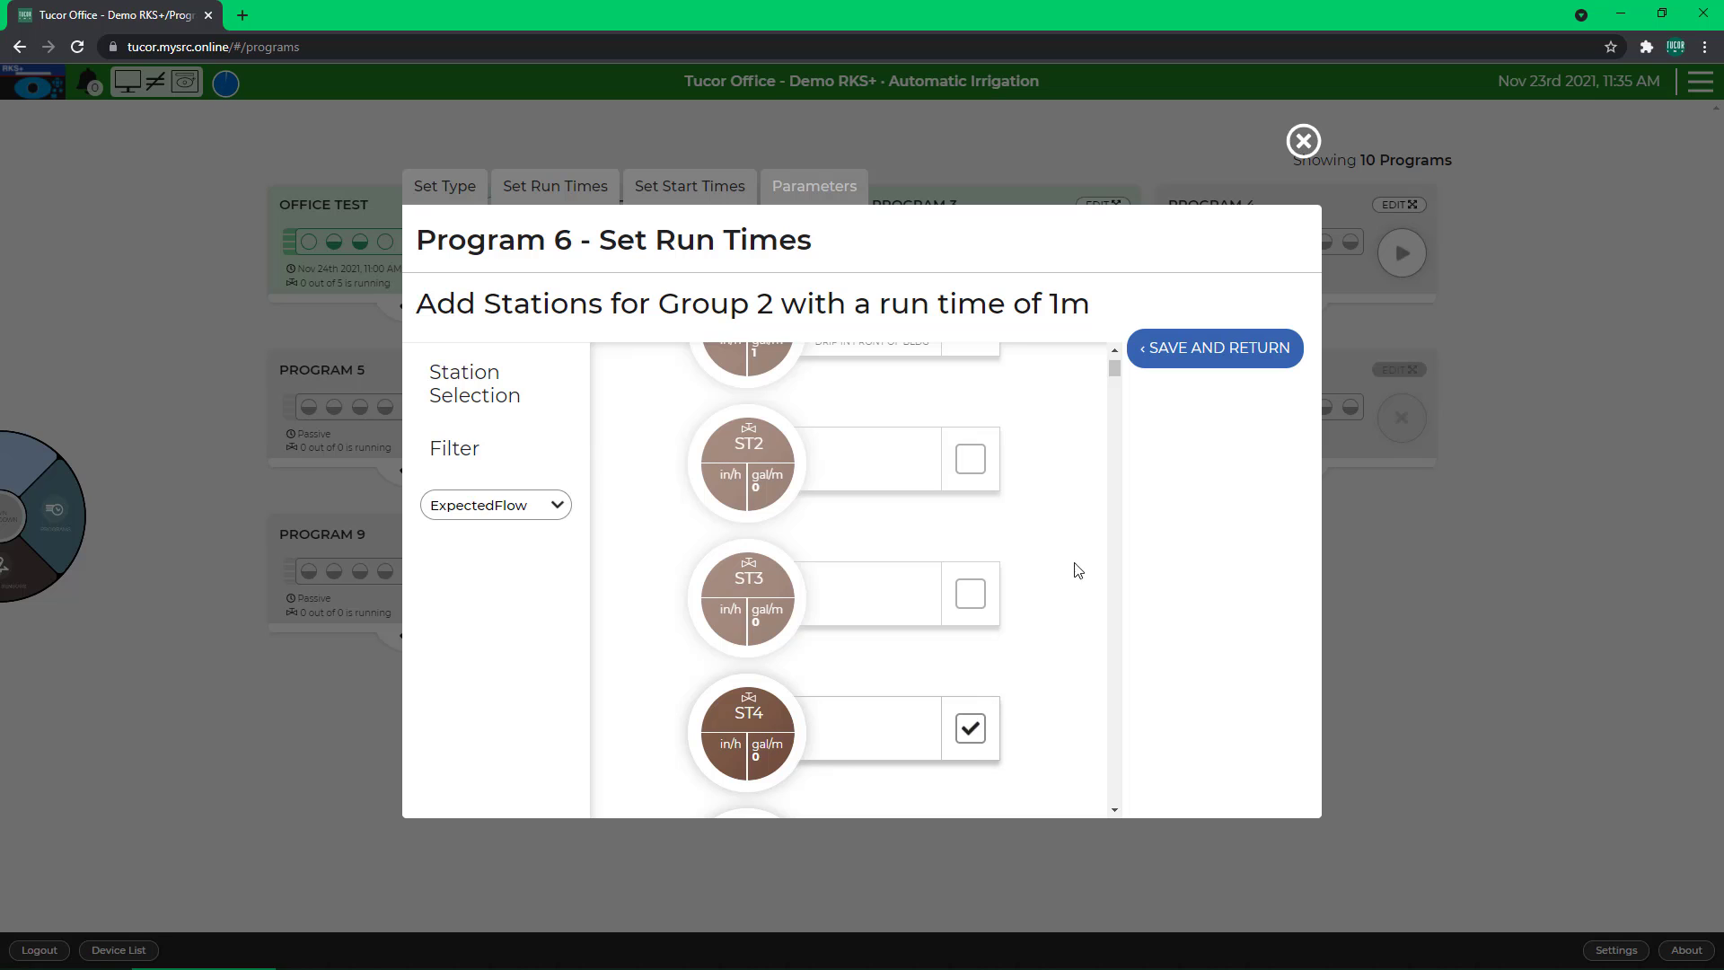
{"action": "left_click", "coordinate": [1186, 357]}
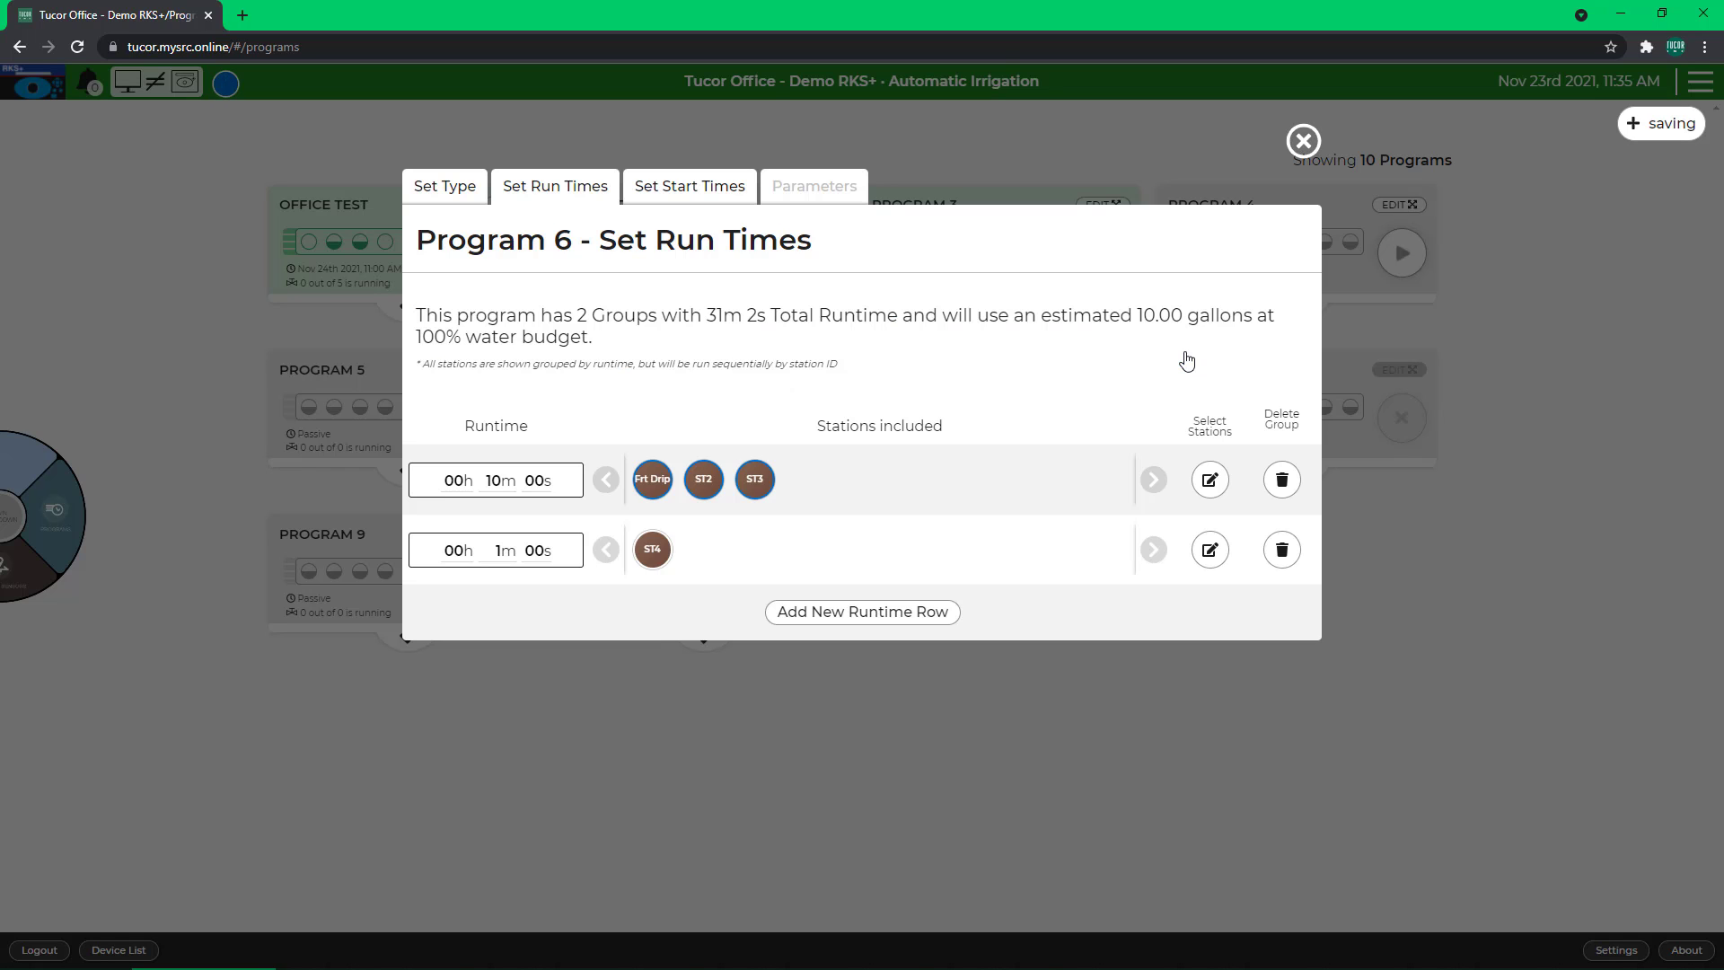
Step: Delete the 1-minute runtime group and add a new runtime row set to 10 minutes
{"action": "left_click", "coordinate": [1282, 550]}
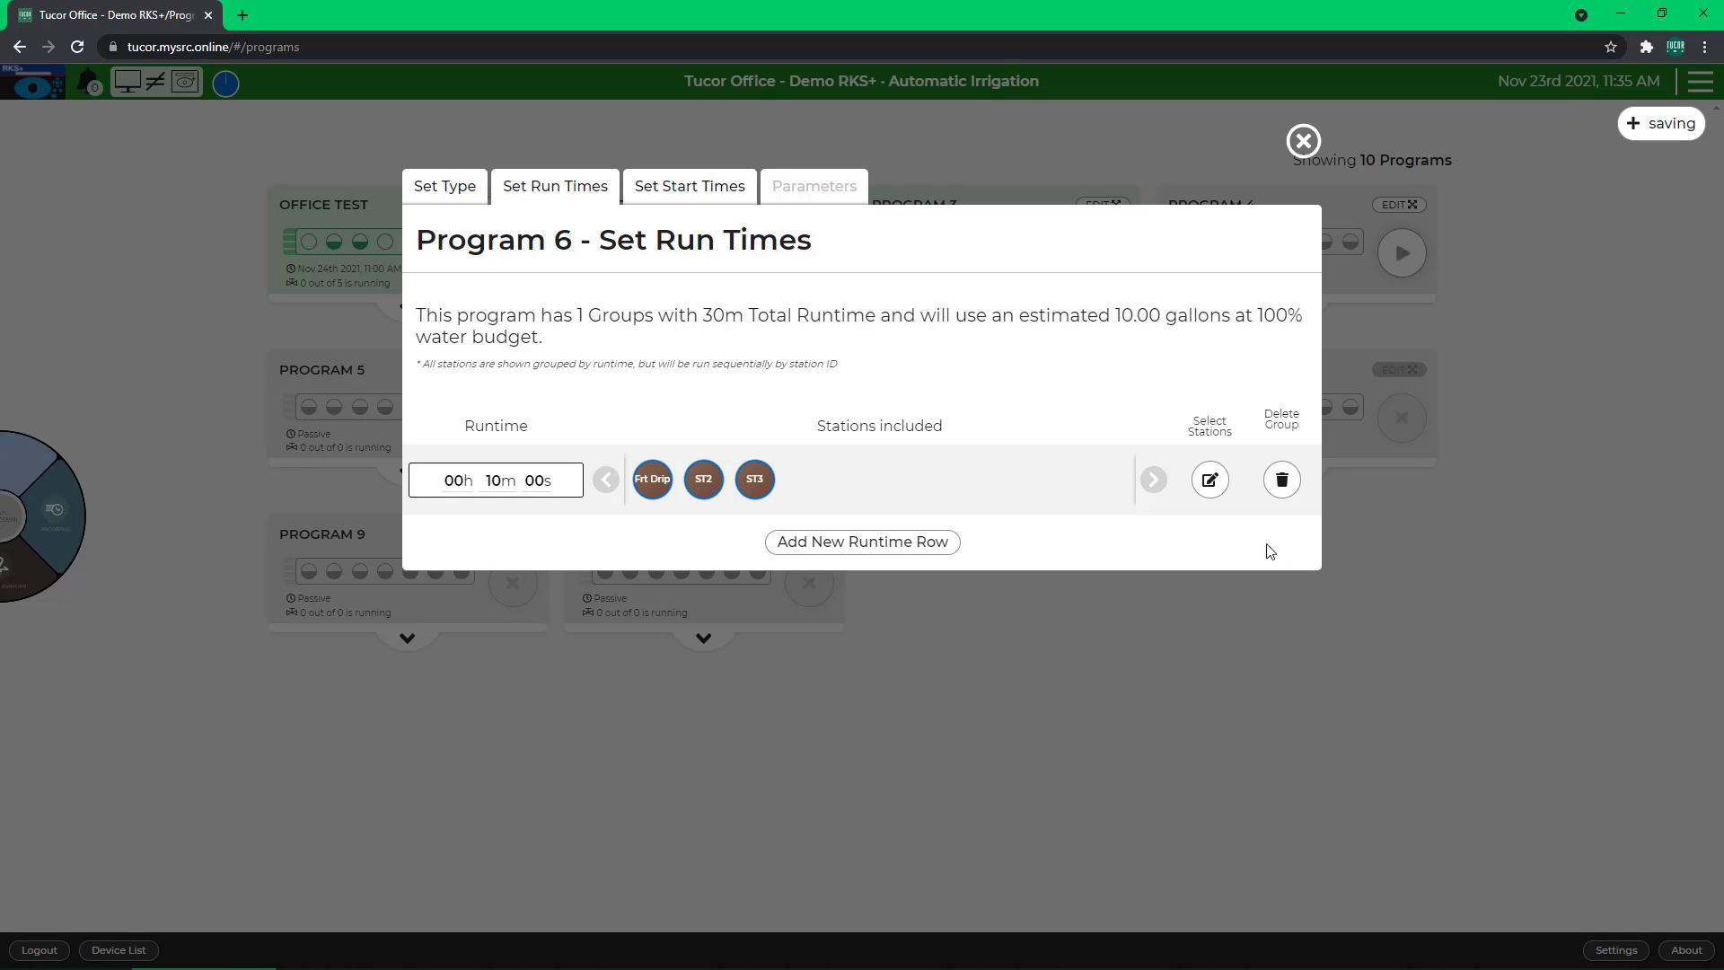
{"action": "left_click", "coordinate": [893, 541]}
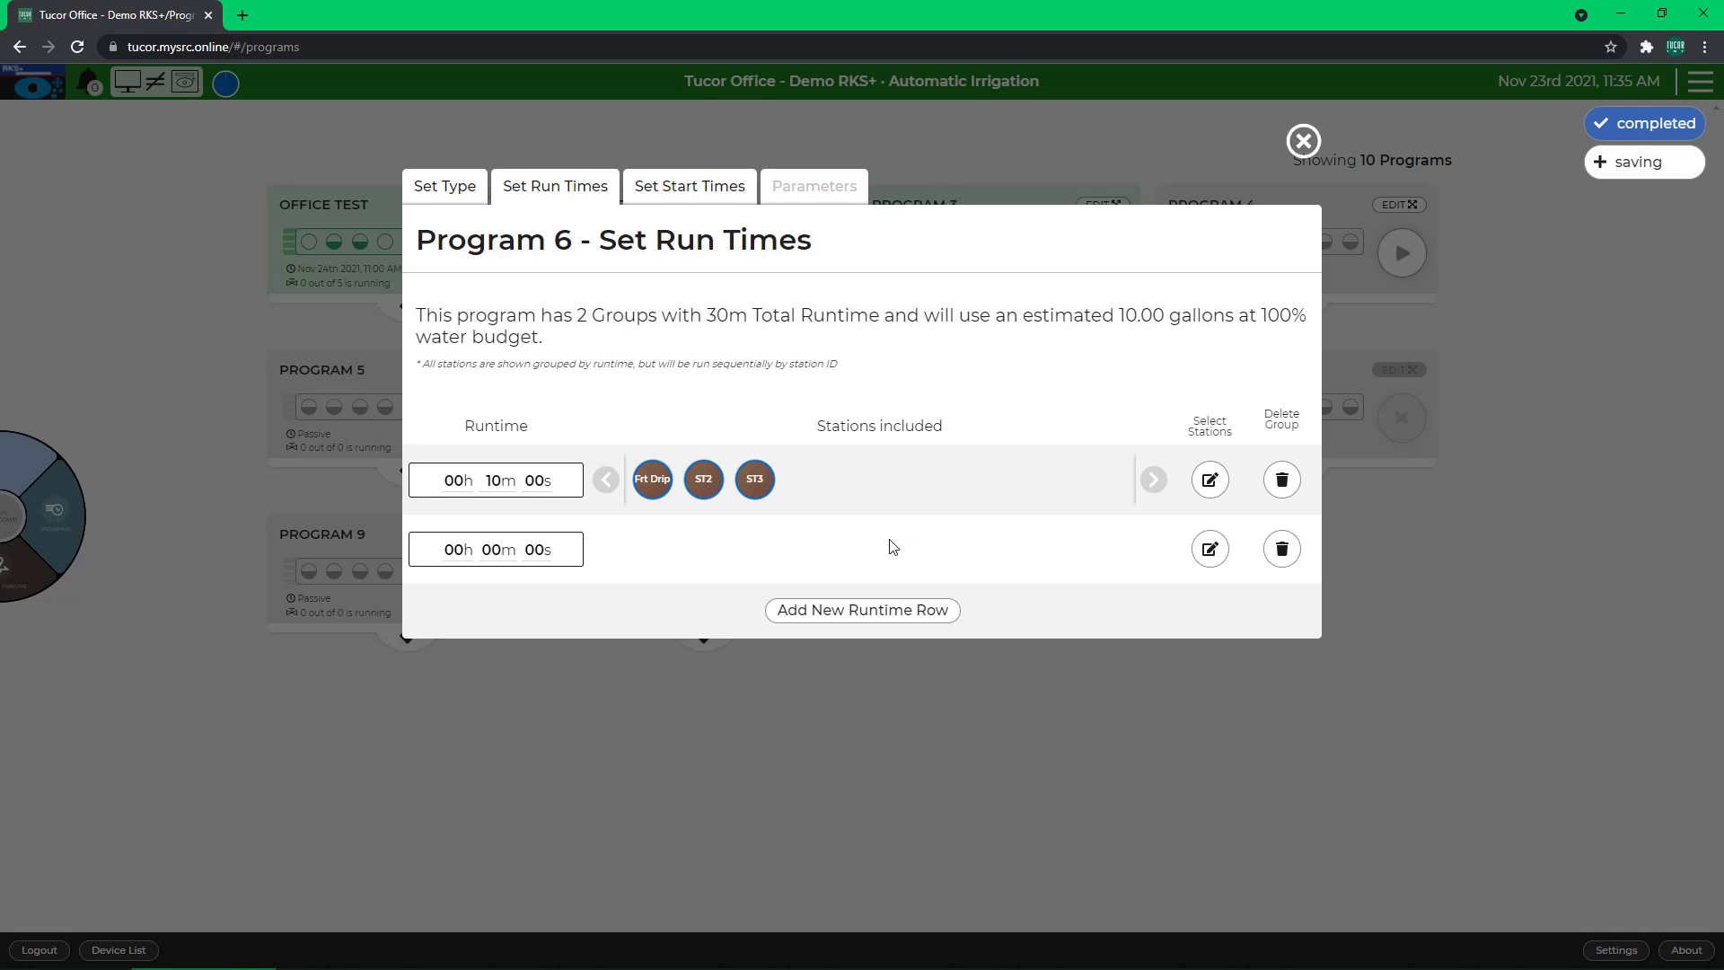
{"action": "left_click", "coordinate": [501, 549]}
{"action": "type", "text": "10"}
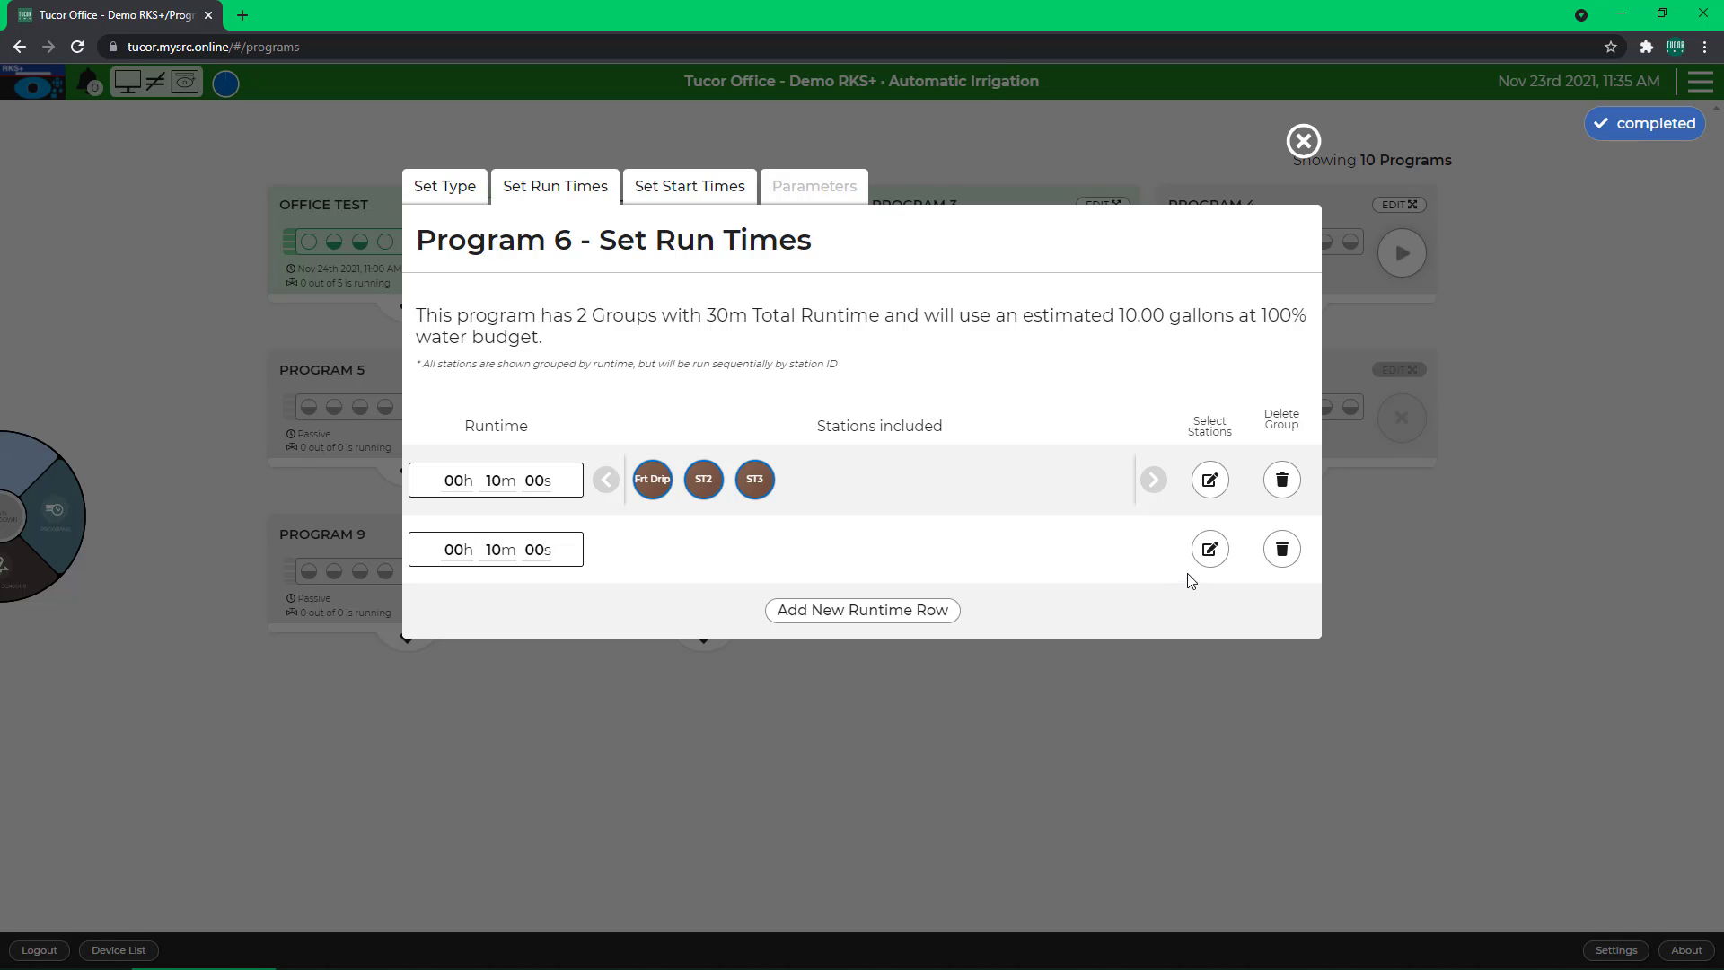
Step: Assign station ST4 to the second runtime group, save the selection and reload the run times view
{"action": "left_click", "coordinate": [1210, 549]}
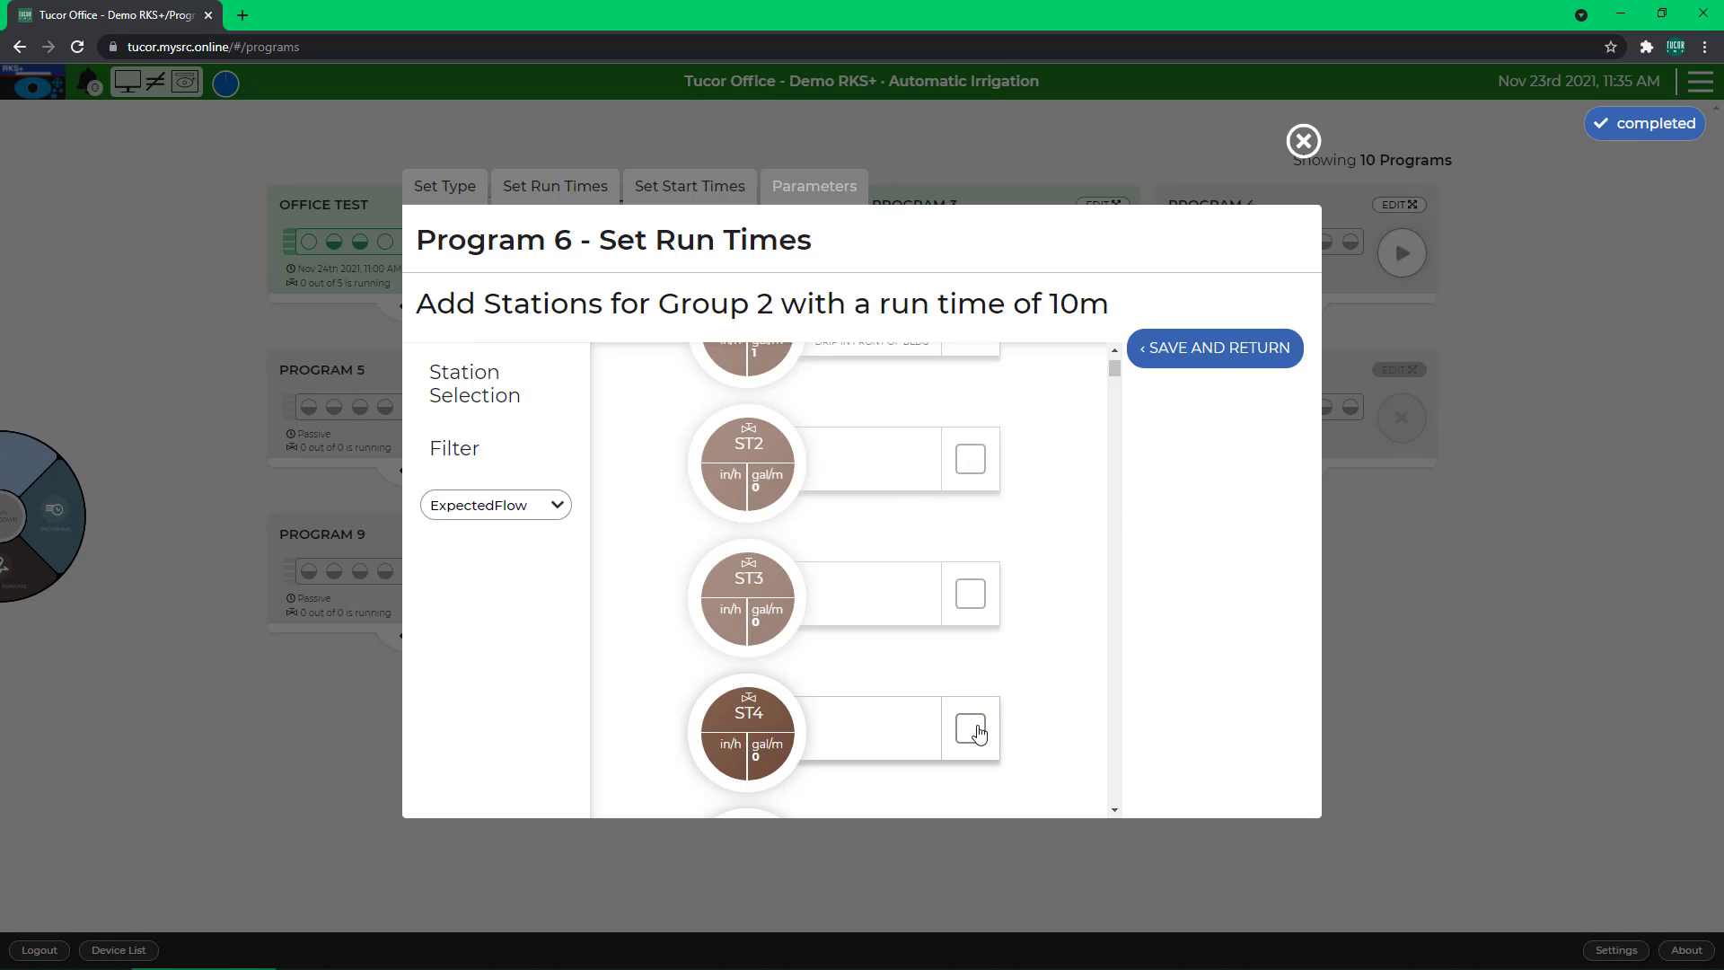
{"action": "left_click", "coordinate": [970, 727]}
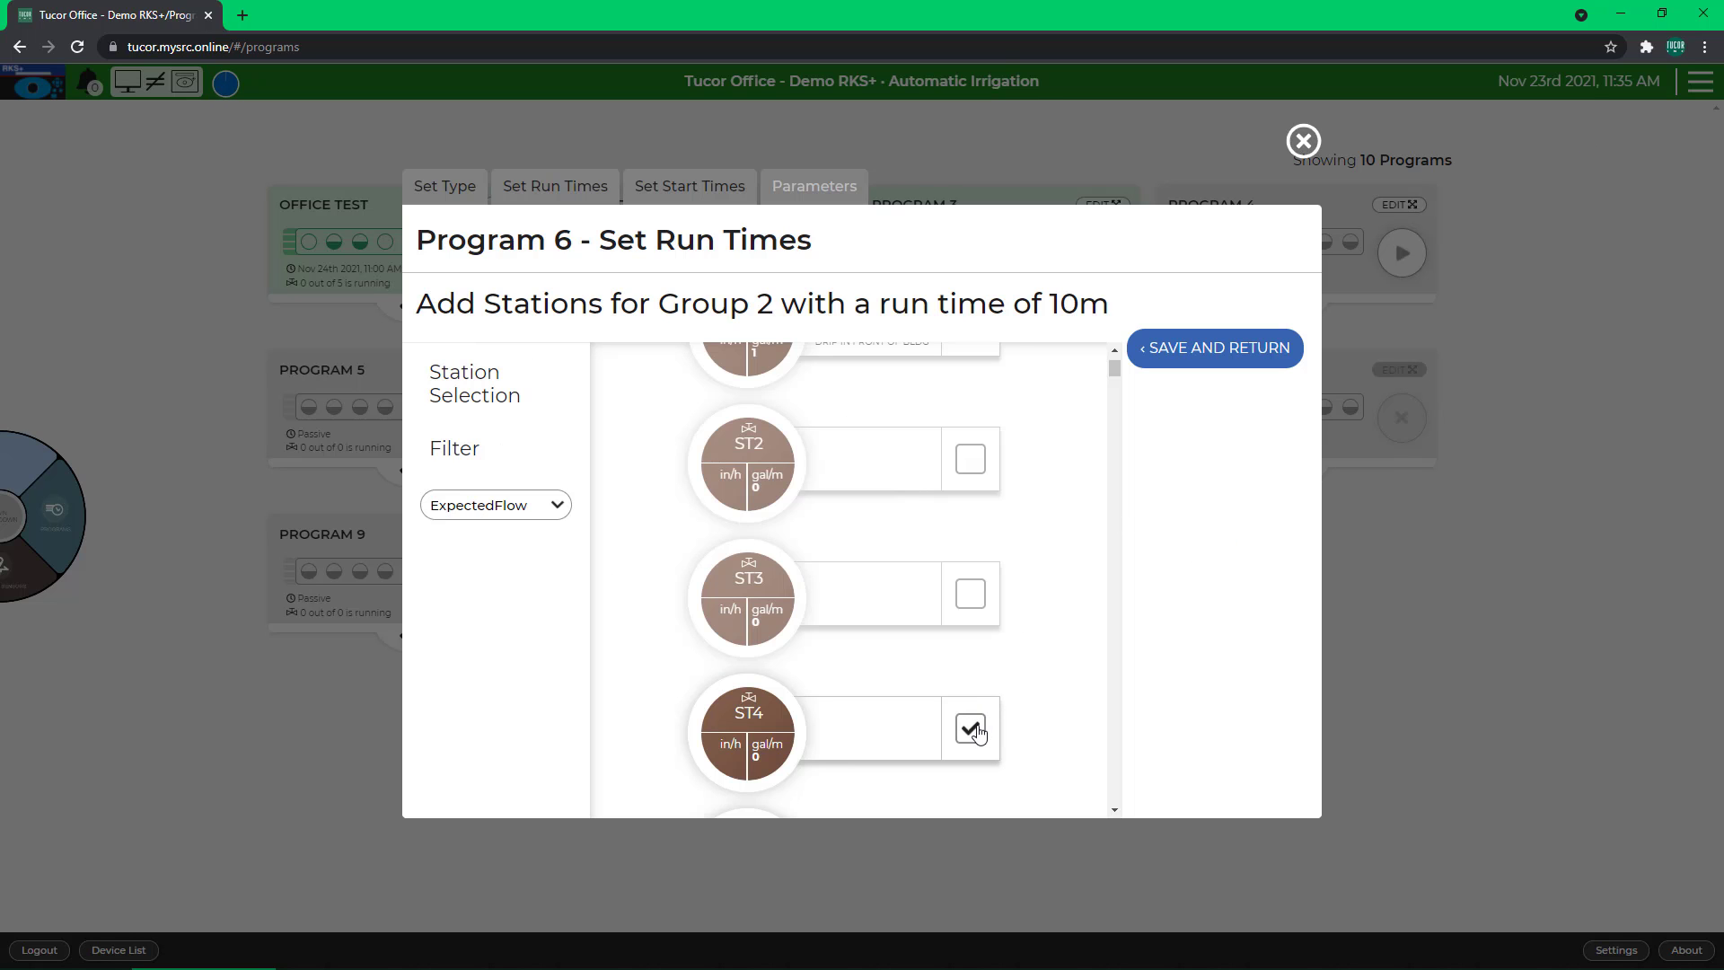
{"action": "left_click", "coordinate": [1242, 350]}
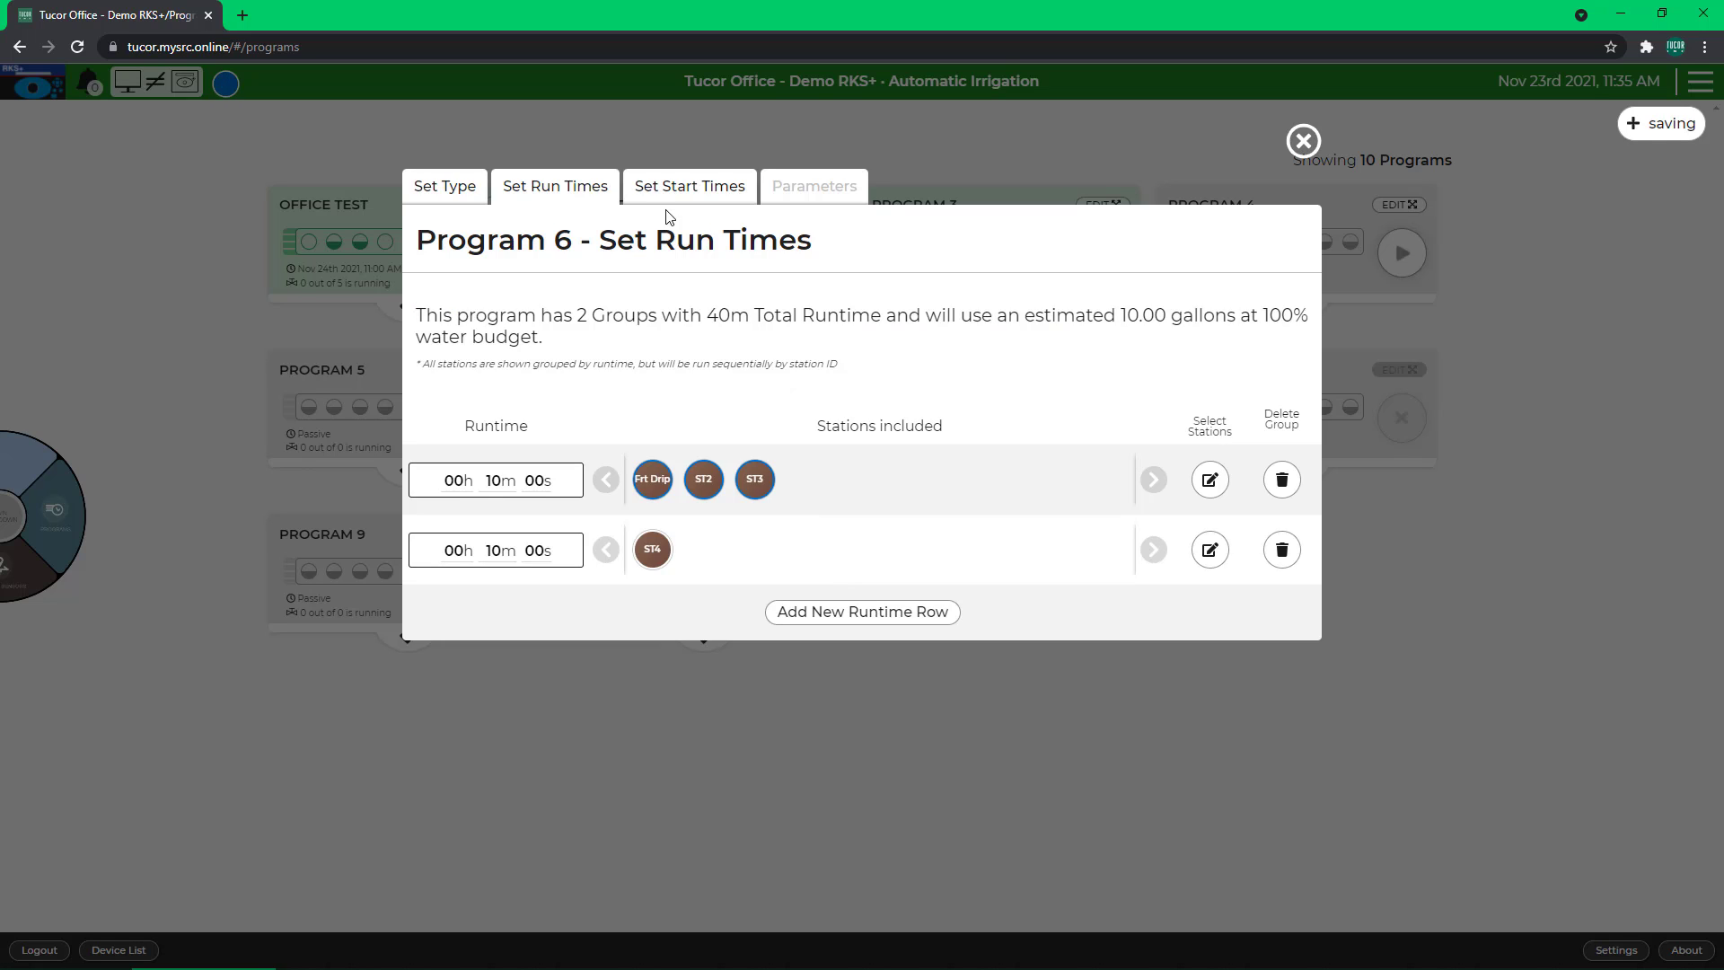
{"action": "left_click", "coordinate": [452, 190]}
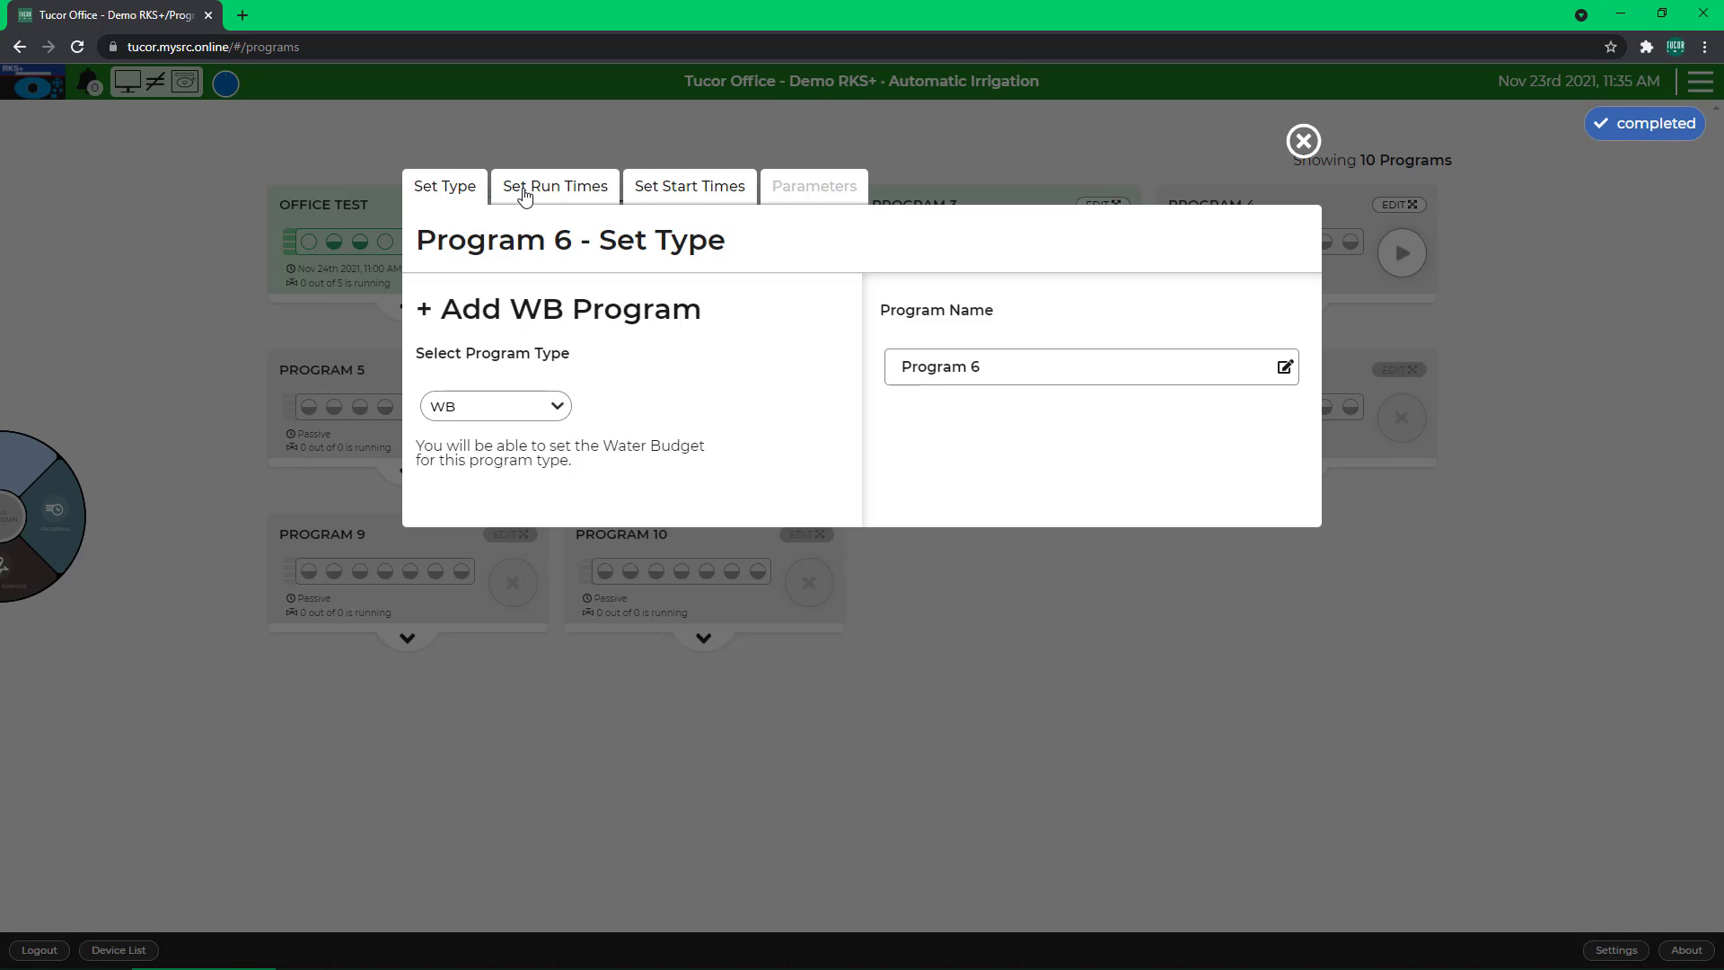
{"action": "left_click", "coordinate": [526, 189]}
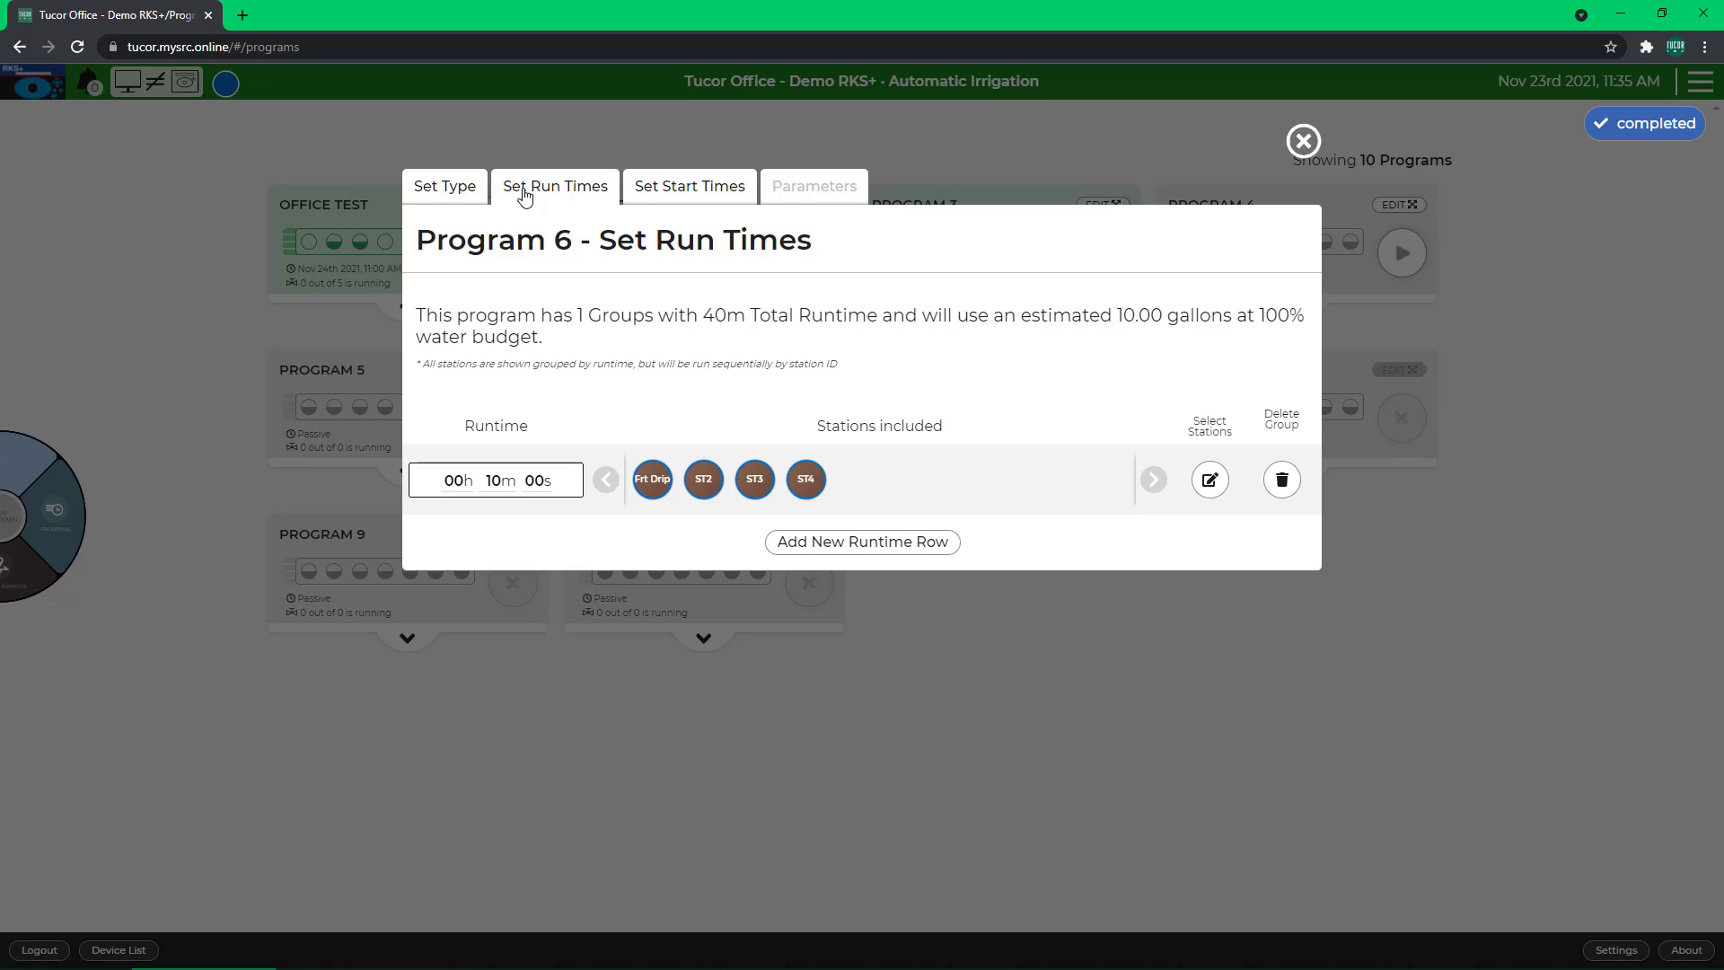
Step: Update Program 6's 12:00 PM start time entry to 2 cycles with a 10-minute soak time
{"action": "left_click", "coordinate": [648, 187]}
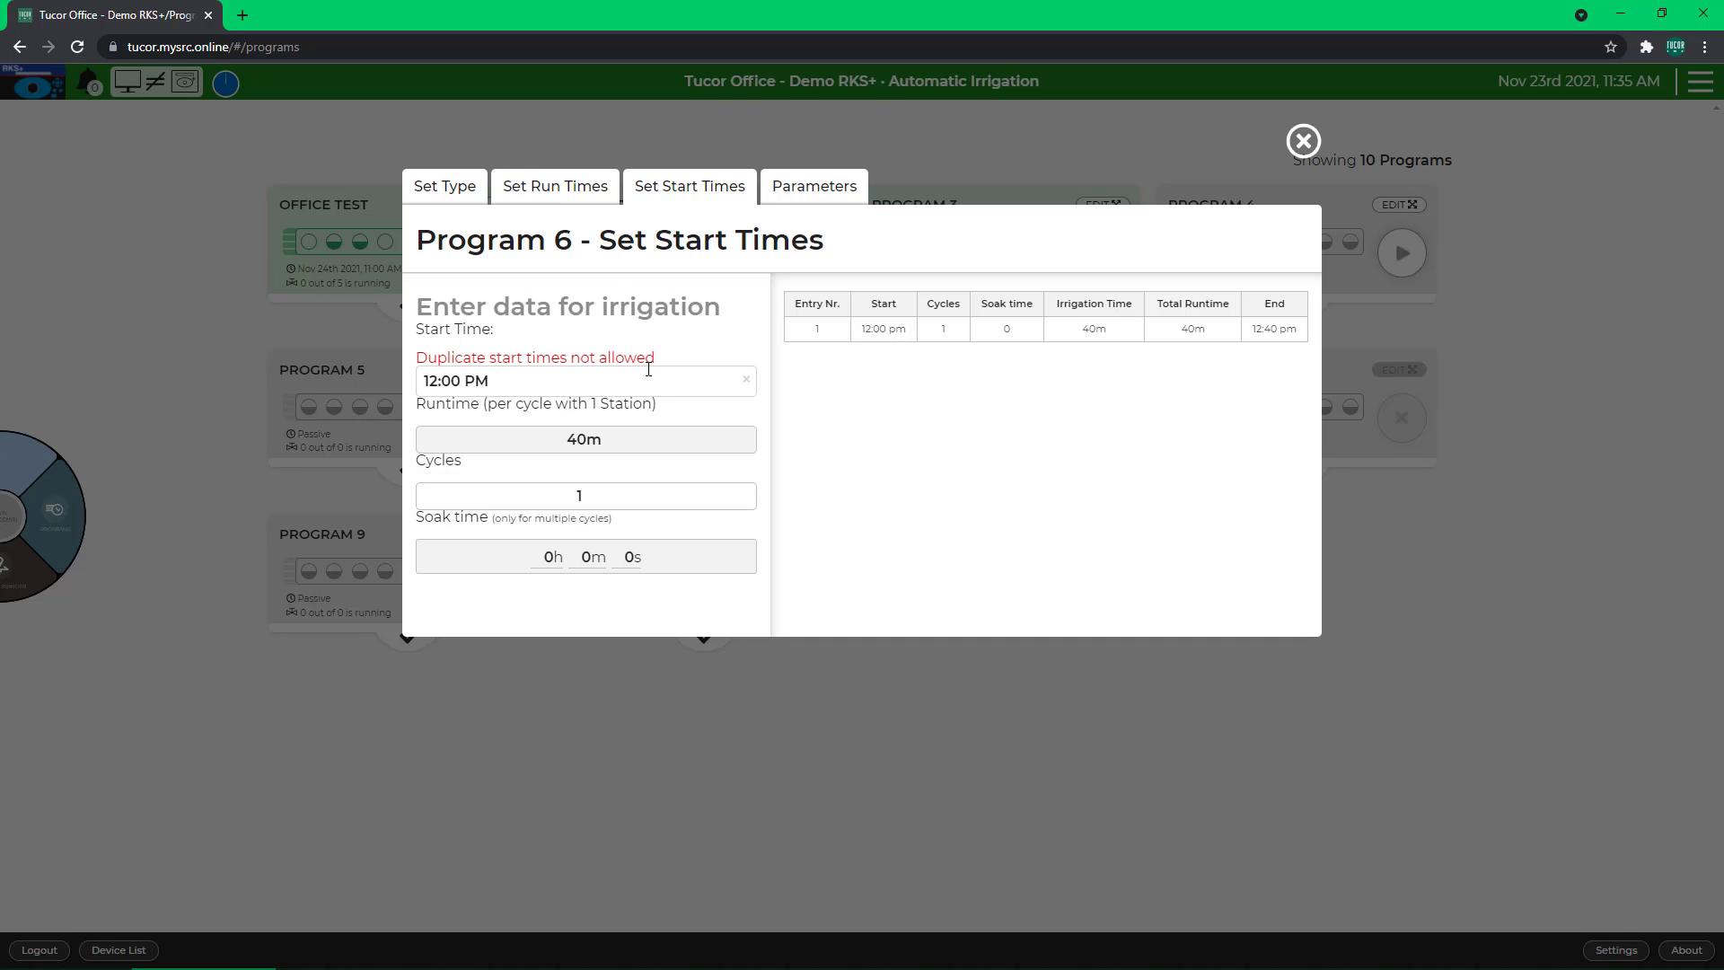
{"action": "left_click", "coordinate": [835, 332]}
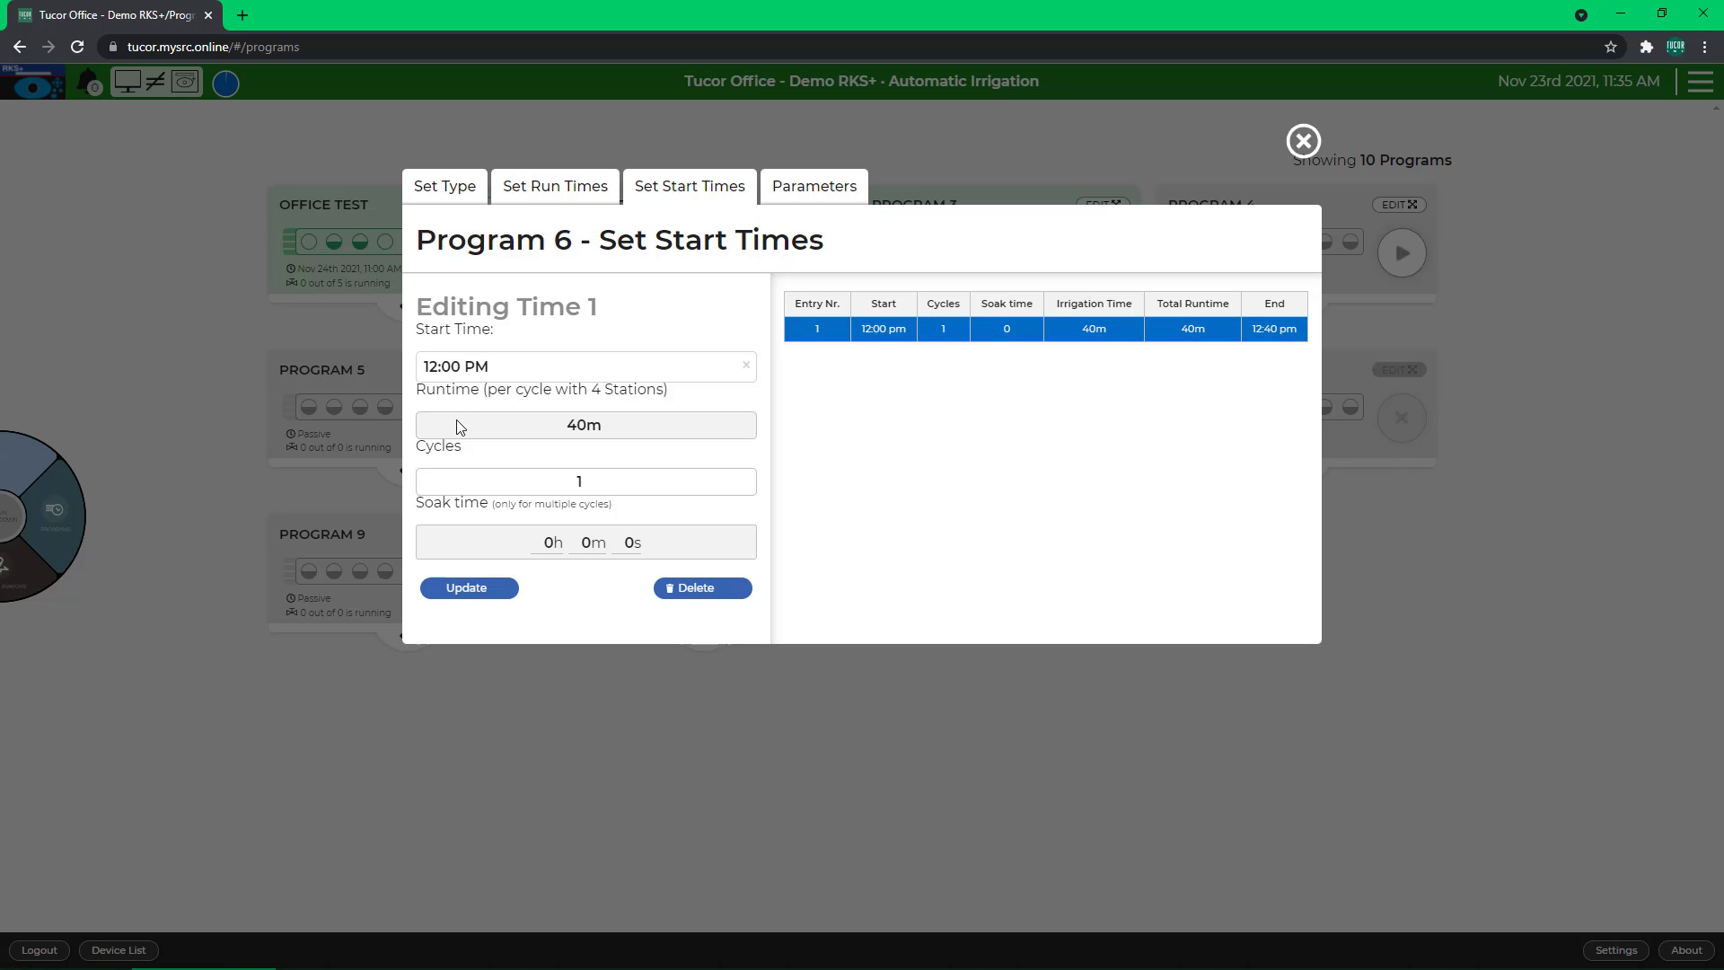
{"action": "left_click", "coordinate": [479, 482]}
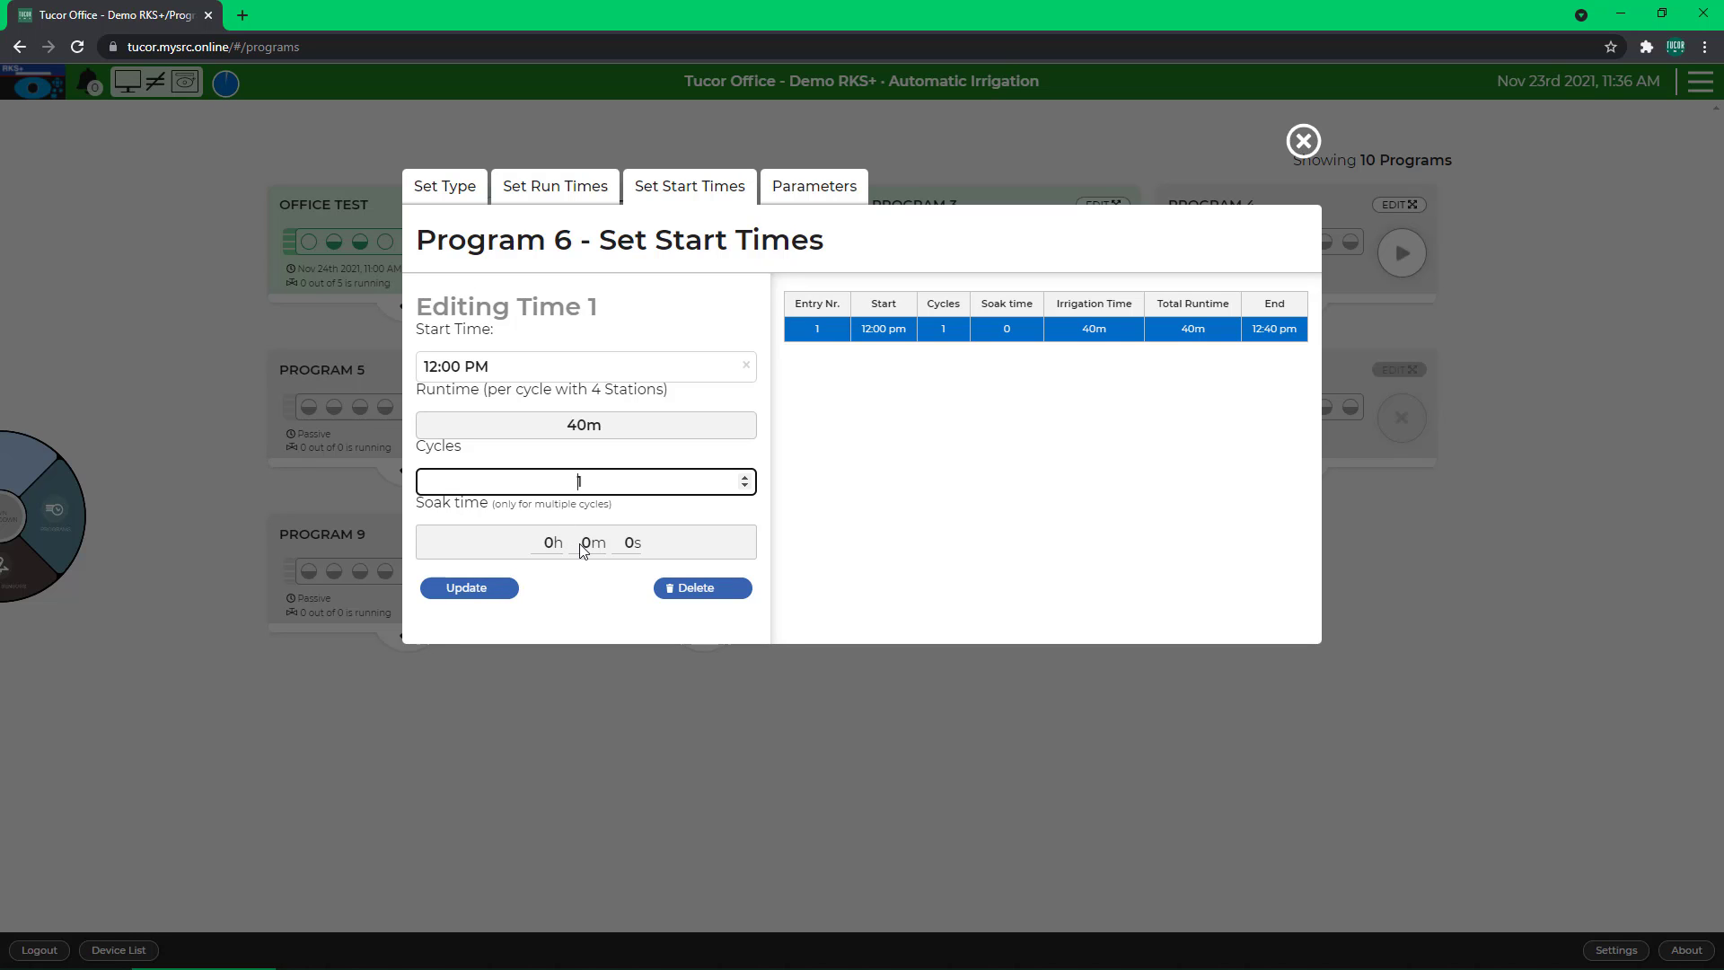
{"action": "left_click", "coordinate": [744, 476]}
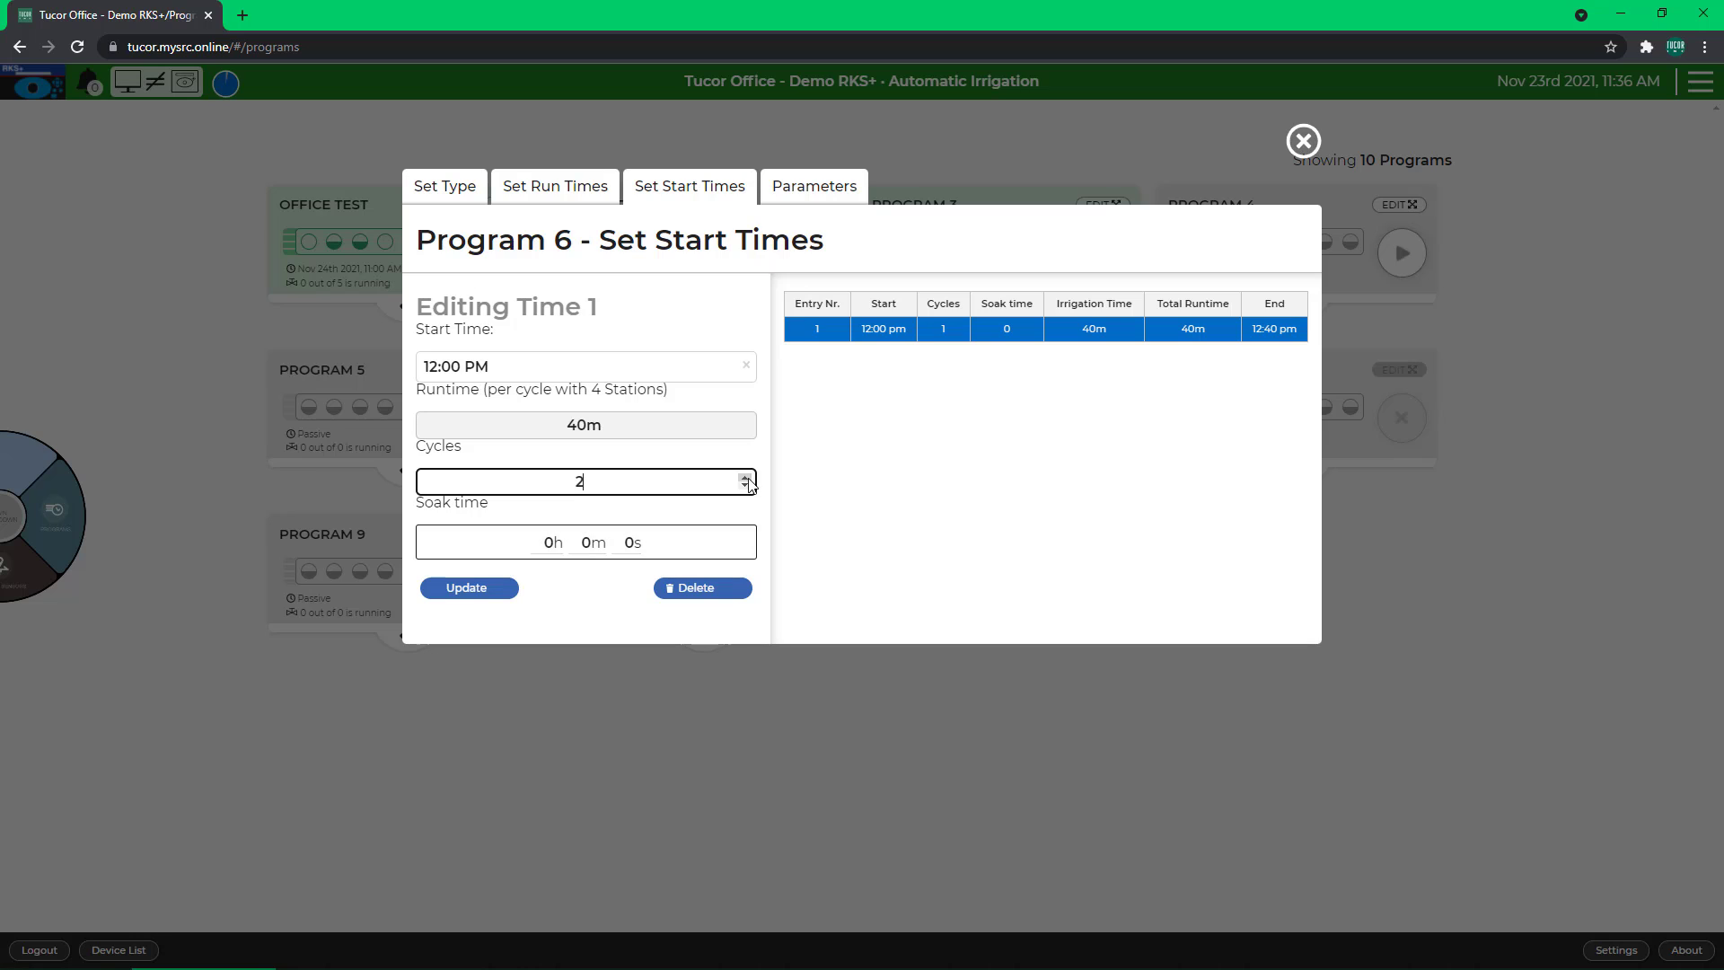
{"action": "left_click", "coordinate": [584, 543]}
{"action": "type", "text": "0"}
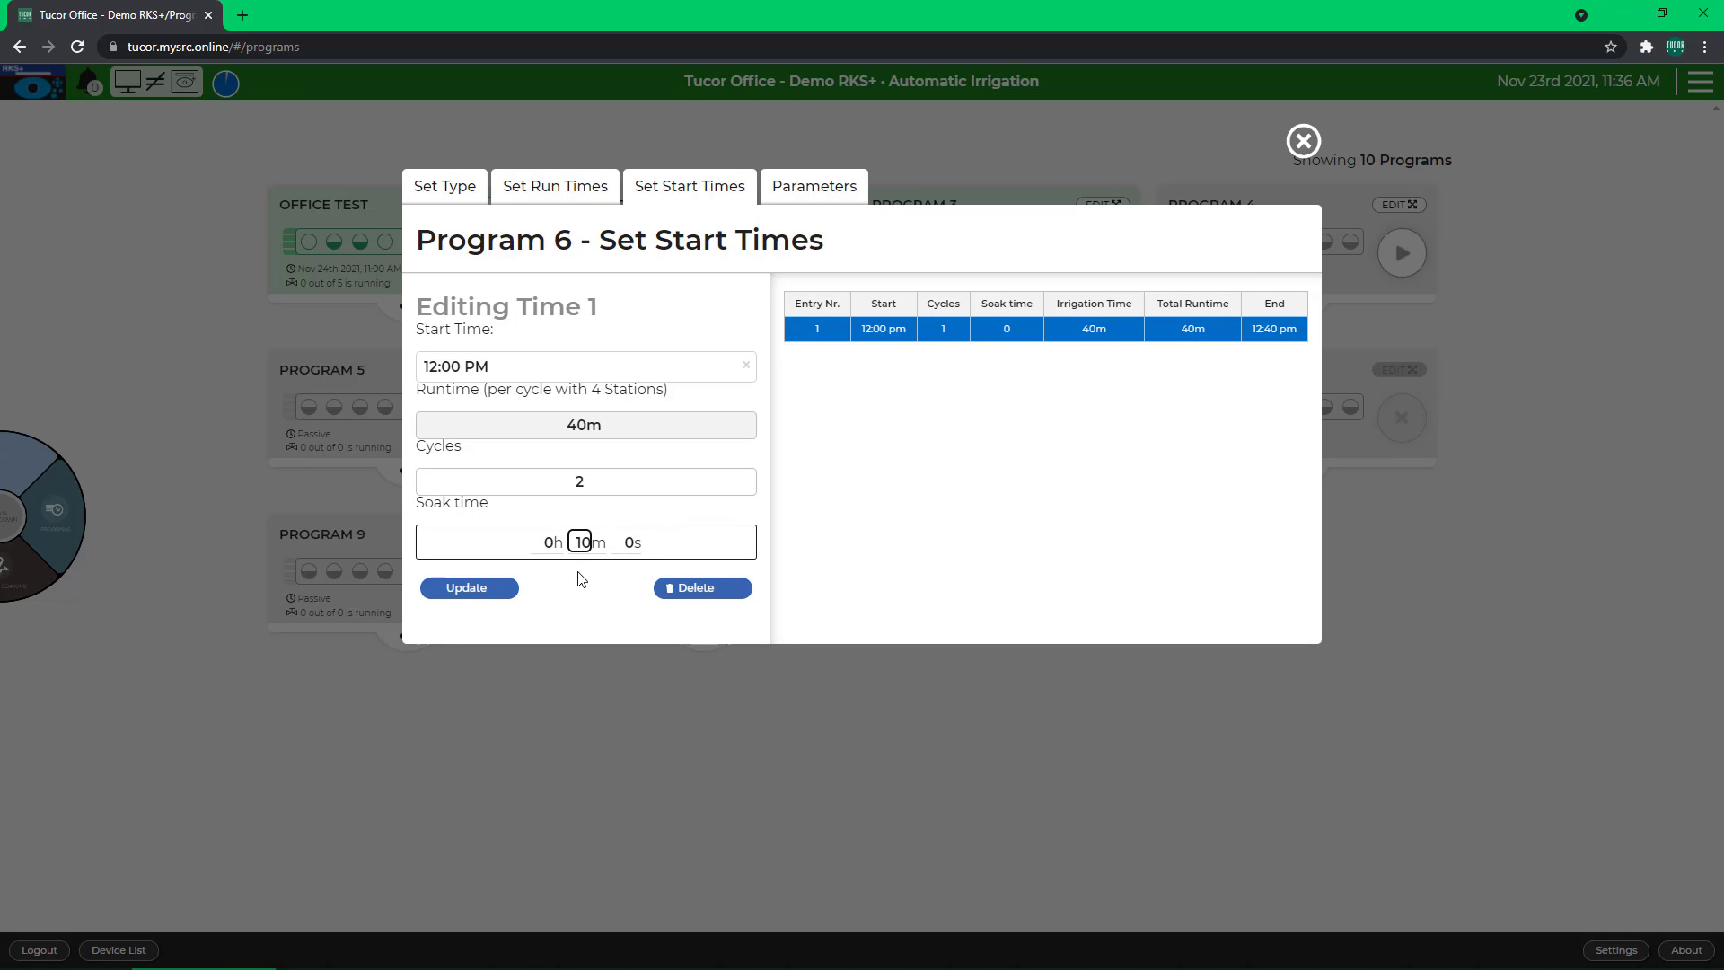
{"action": "left_click", "coordinate": [581, 579]}
{"action": "left_click", "coordinate": [501, 588]}
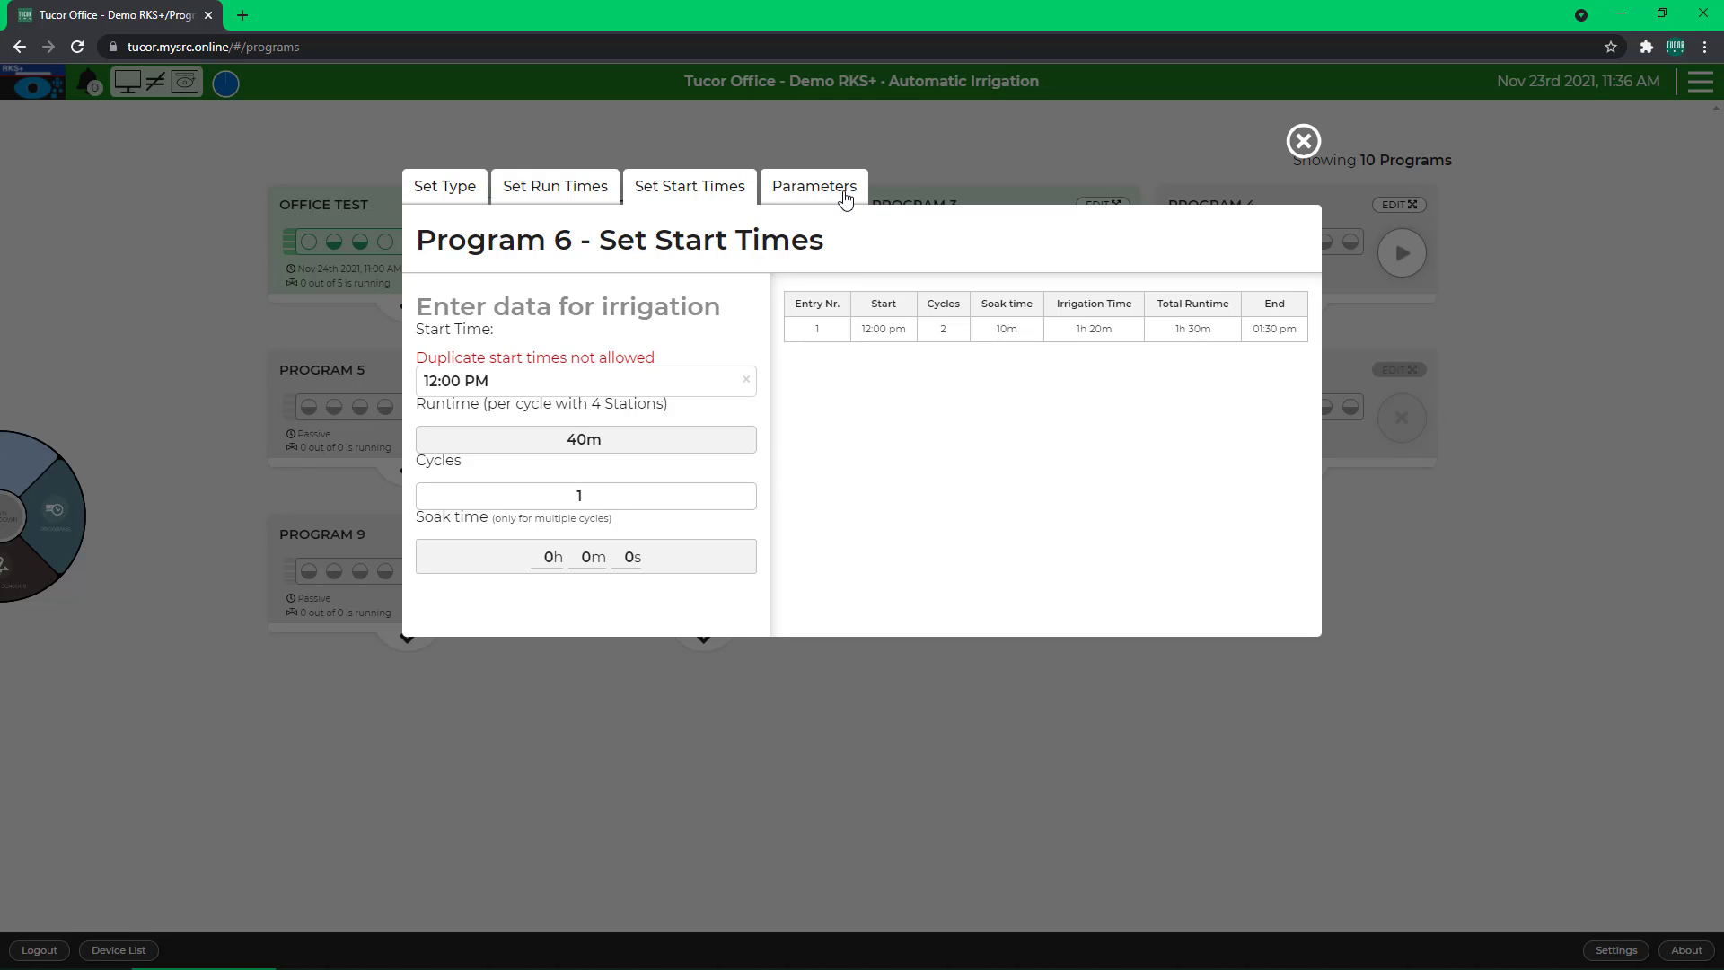
Step: Change the start time of Program 6's first entry to 12:05 PM and save the update
{"action": "left_click", "coordinate": [908, 332]}
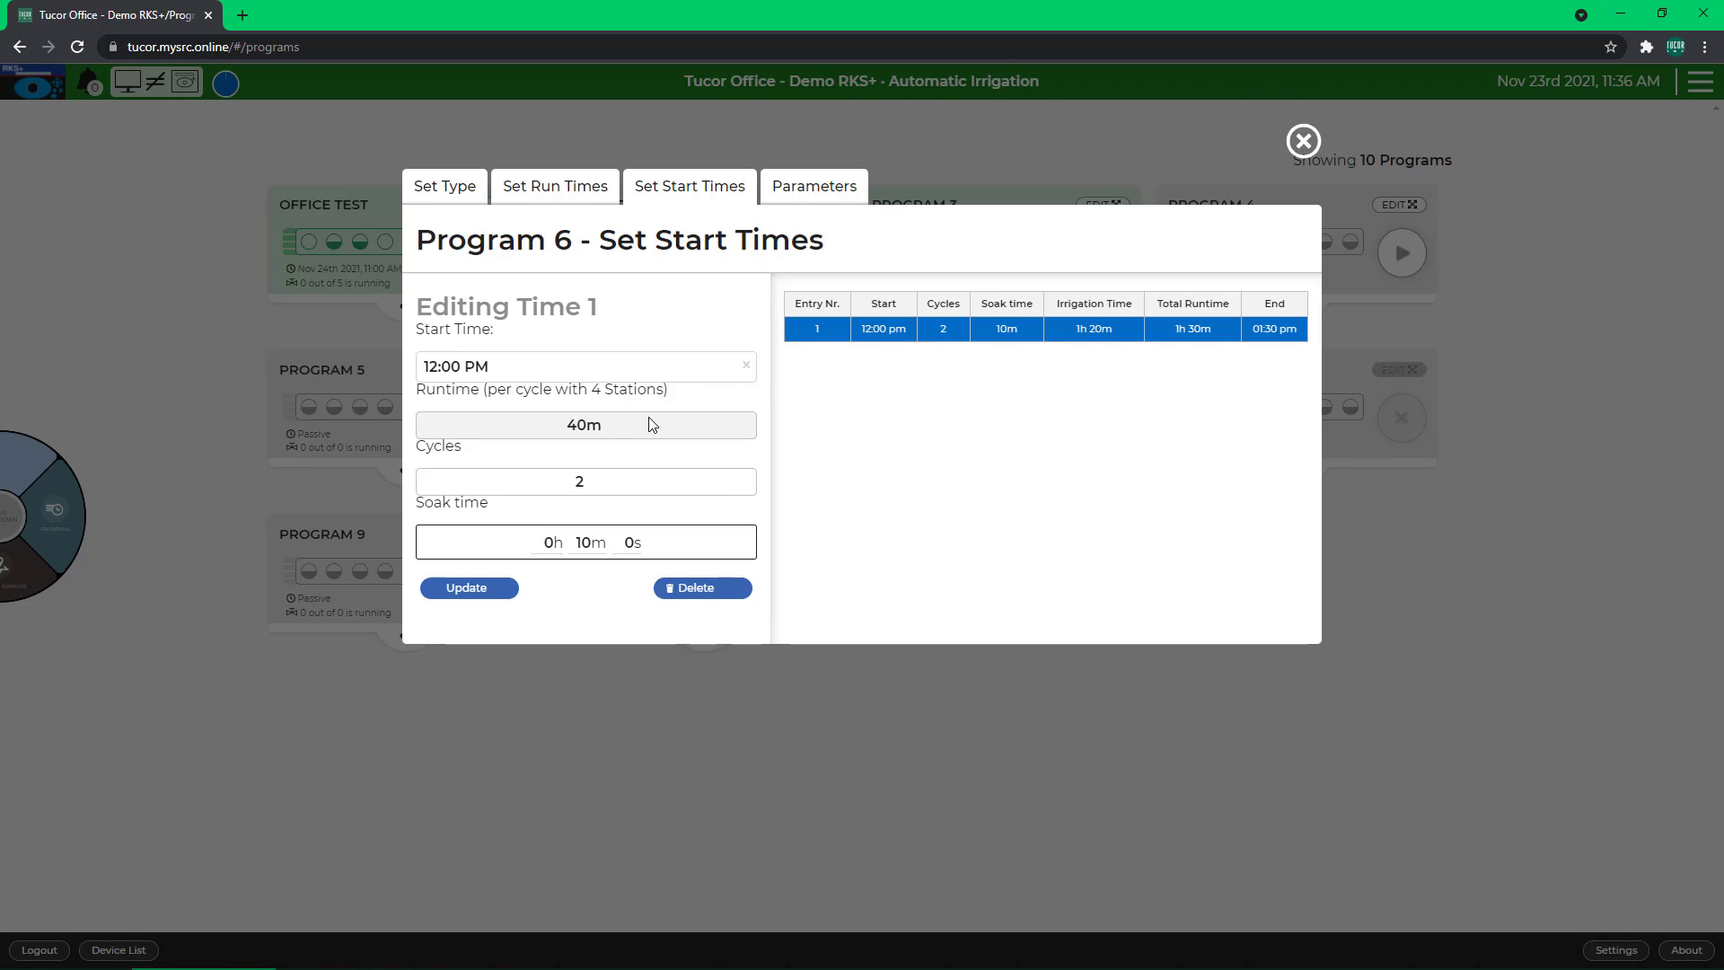
{"action": "left_click", "coordinate": [458, 366]}
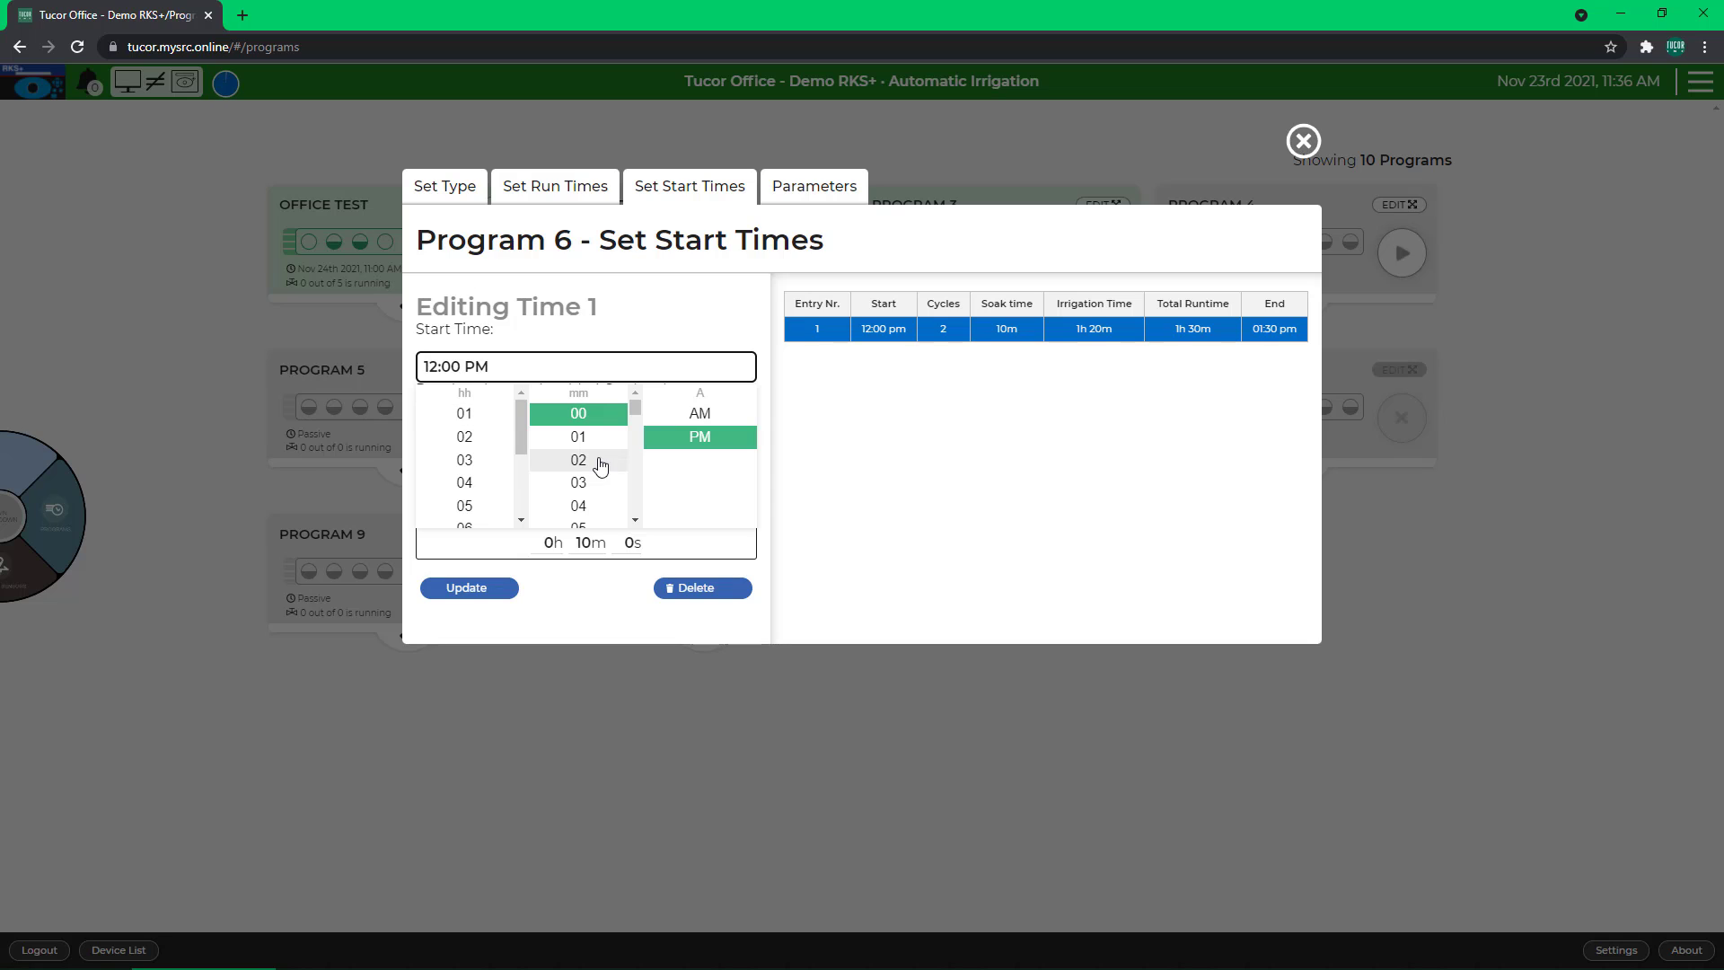
{"action": "left_click", "coordinate": [582, 526]}
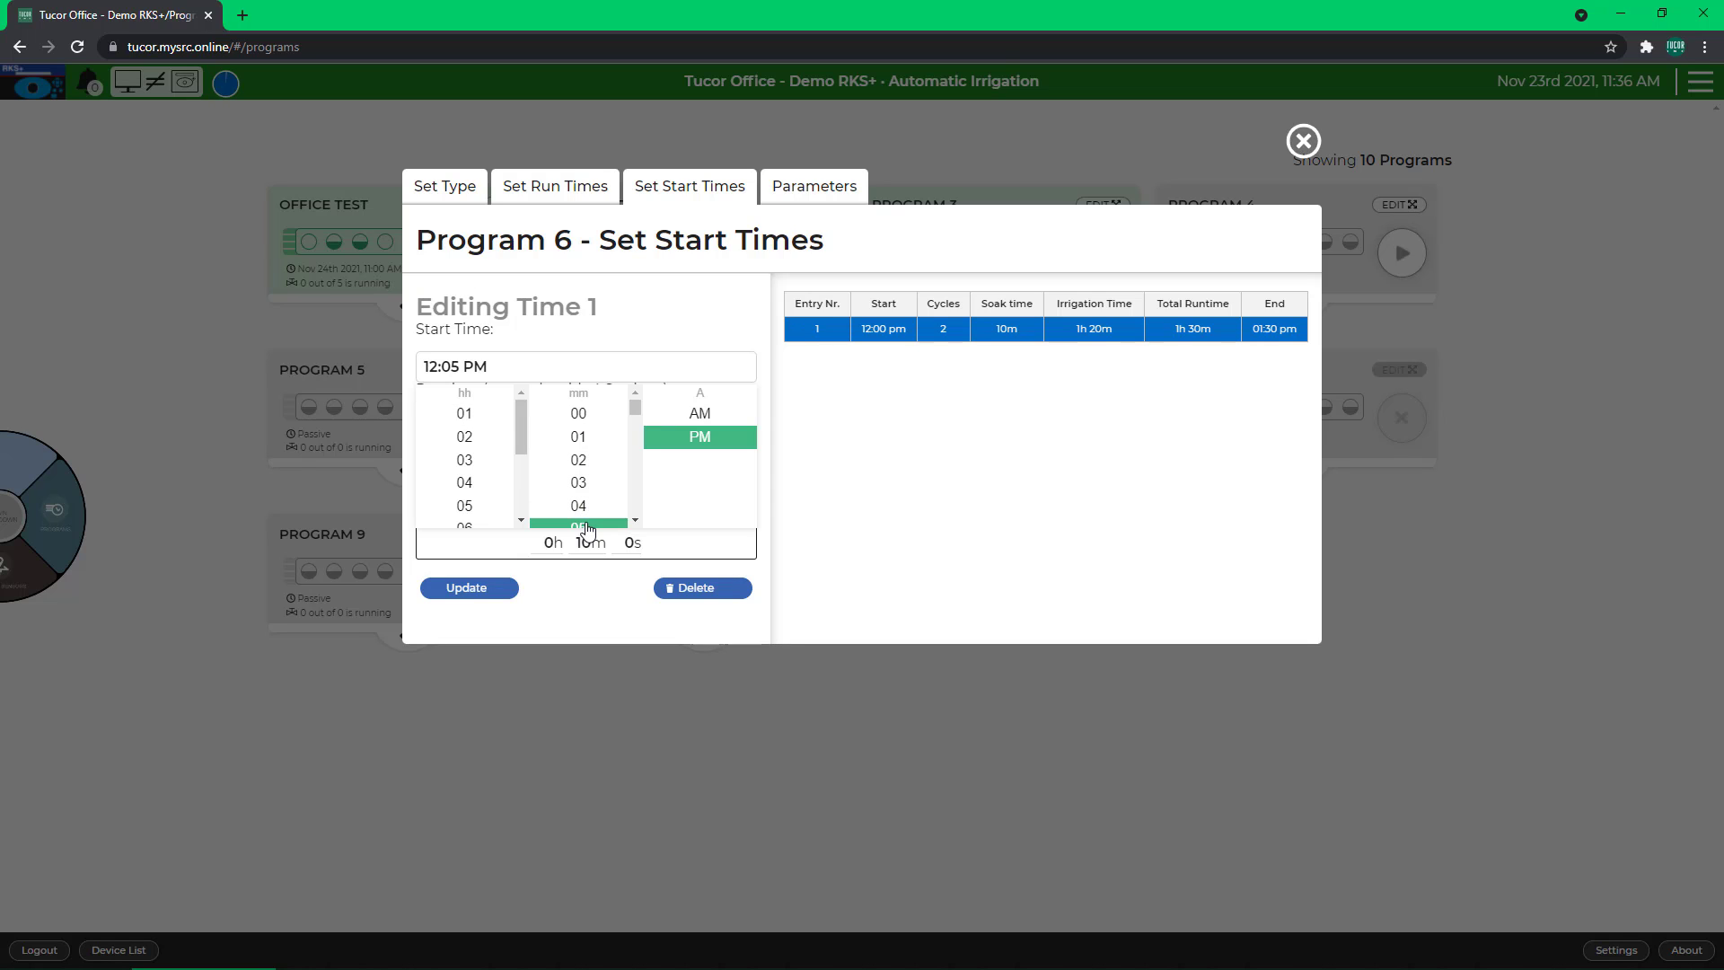
{"action": "left_click", "coordinate": [539, 618]}
{"action": "left_click", "coordinate": [463, 588]}
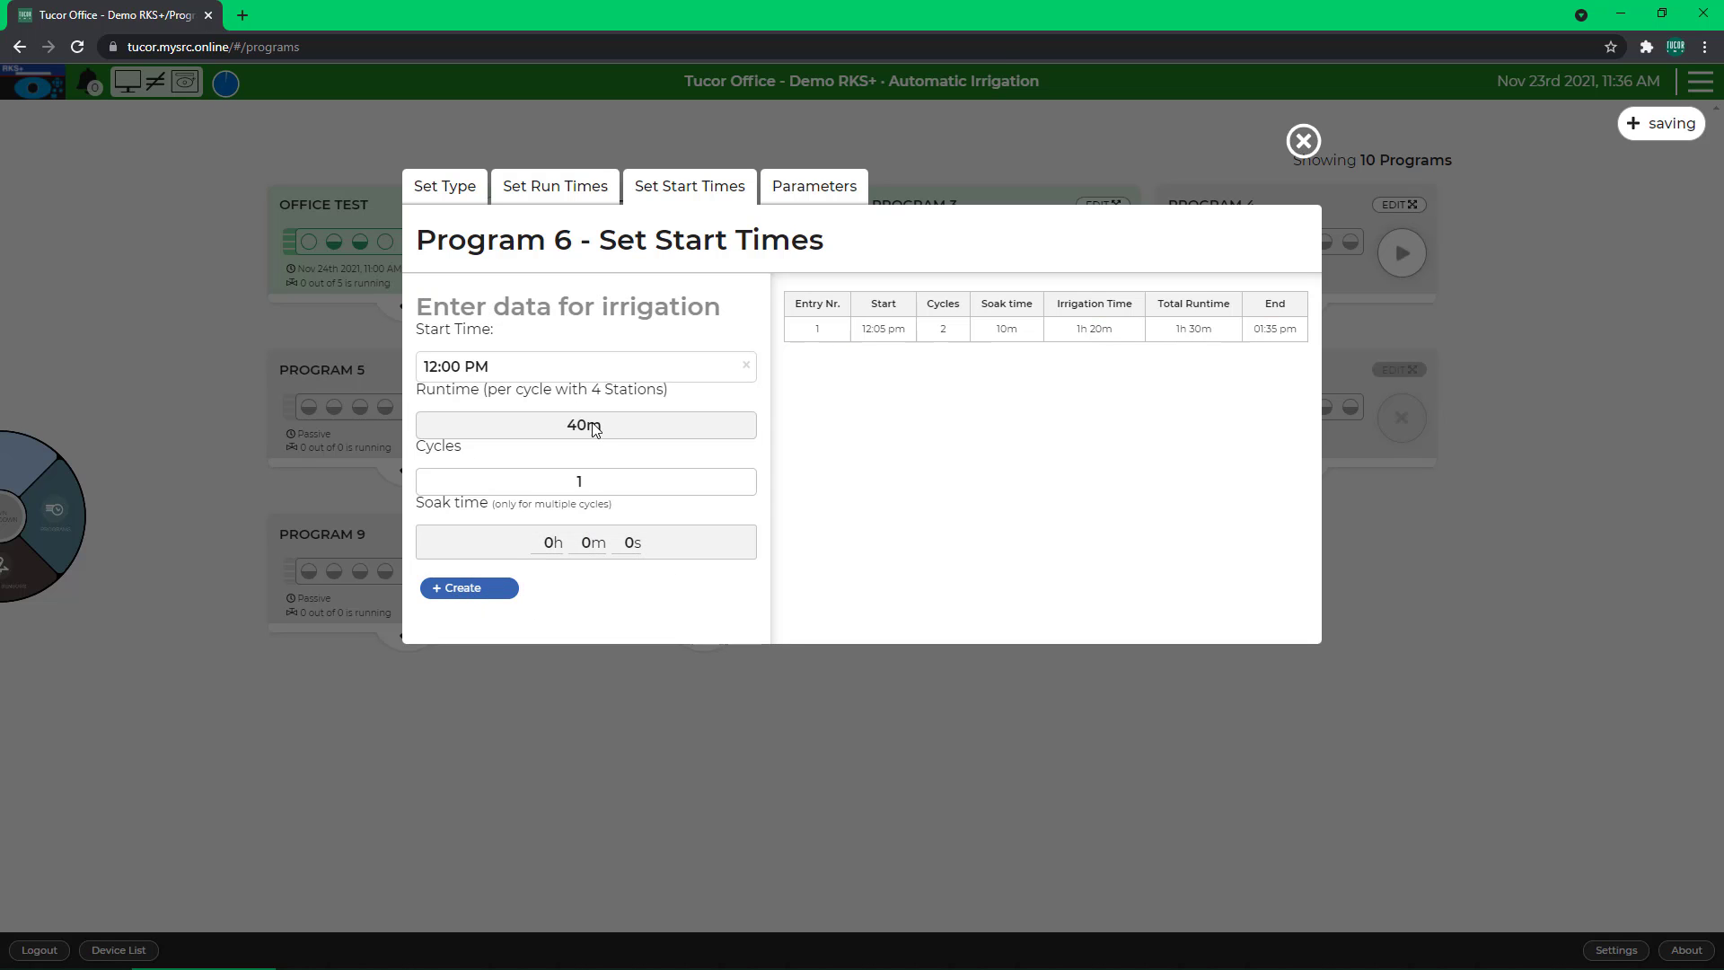
Step: Set Program 6 to active in its parameters and leave the period at 14 Days
{"action": "left_click", "coordinate": [816, 200]}
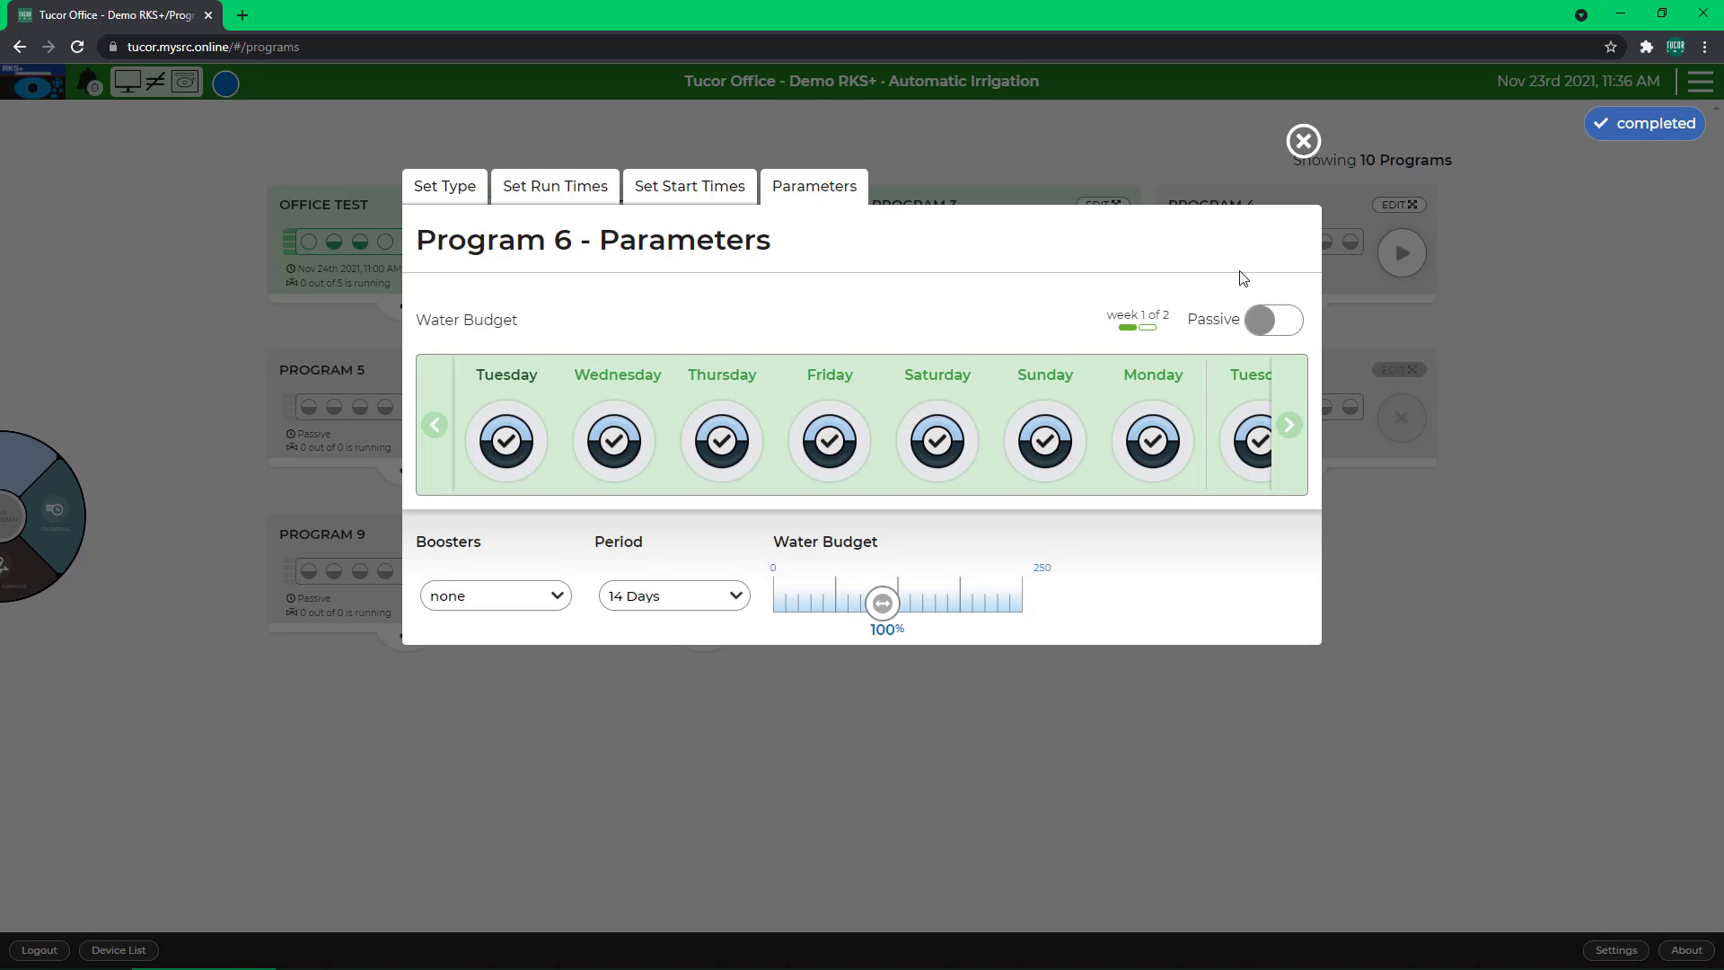
{"action": "left_click", "coordinate": [1260, 325]}
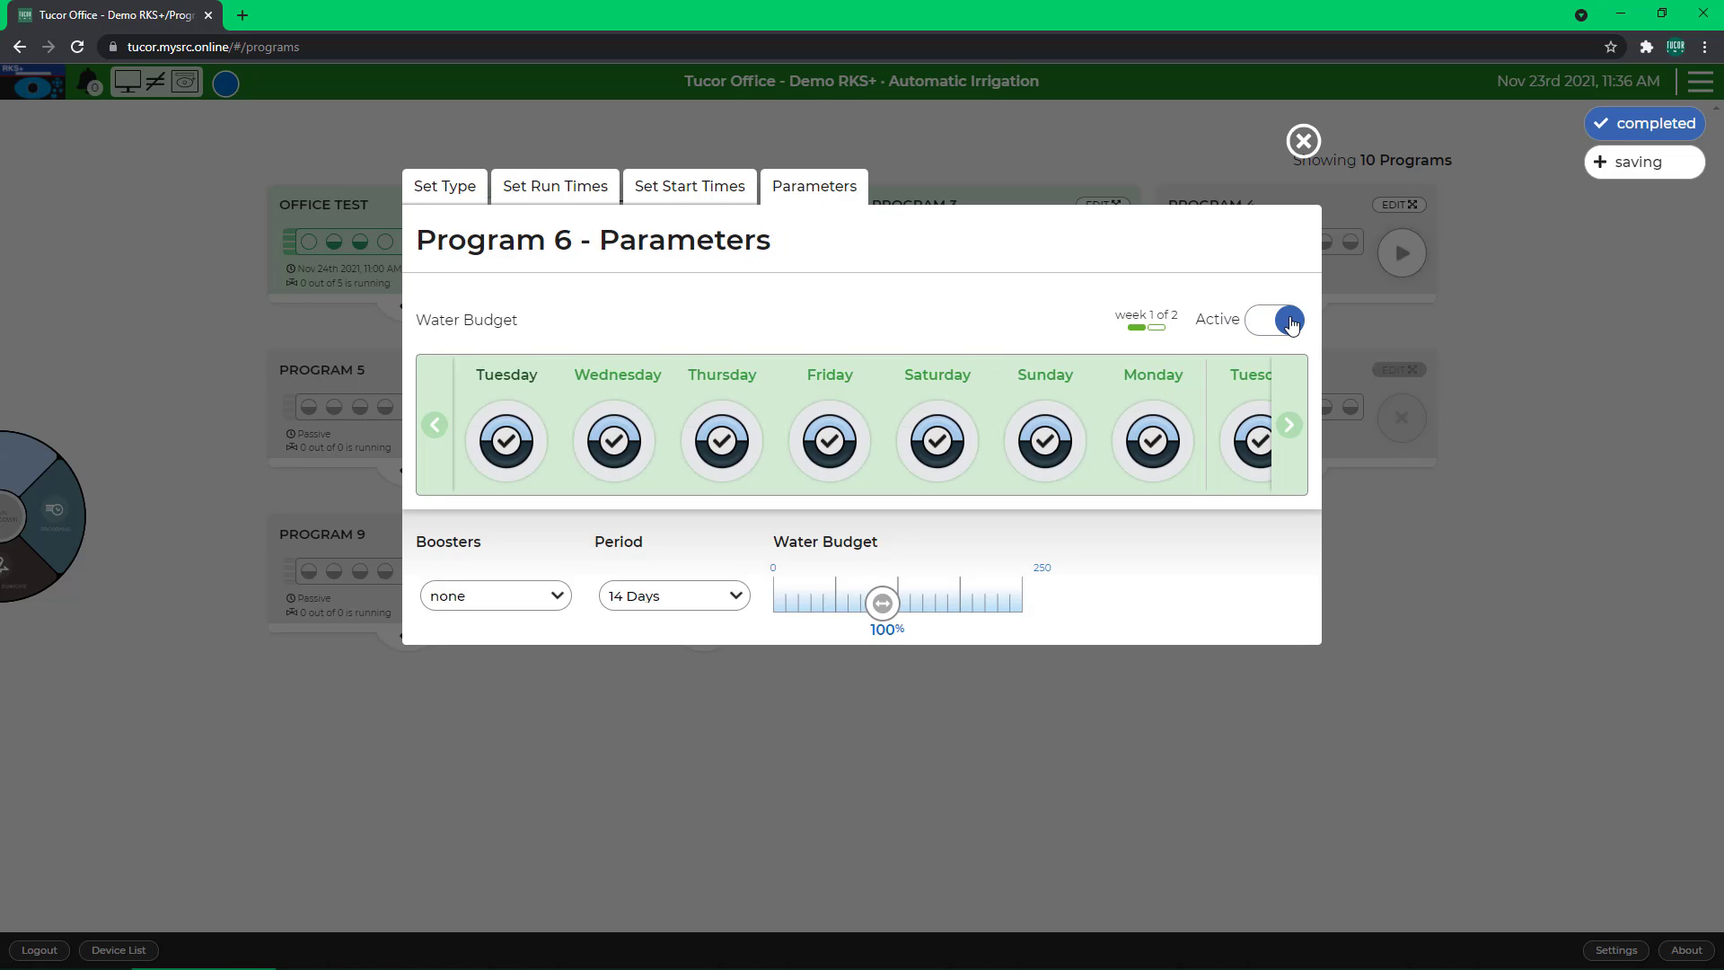
{"action": "left_click", "coordinate": [736, 598]}
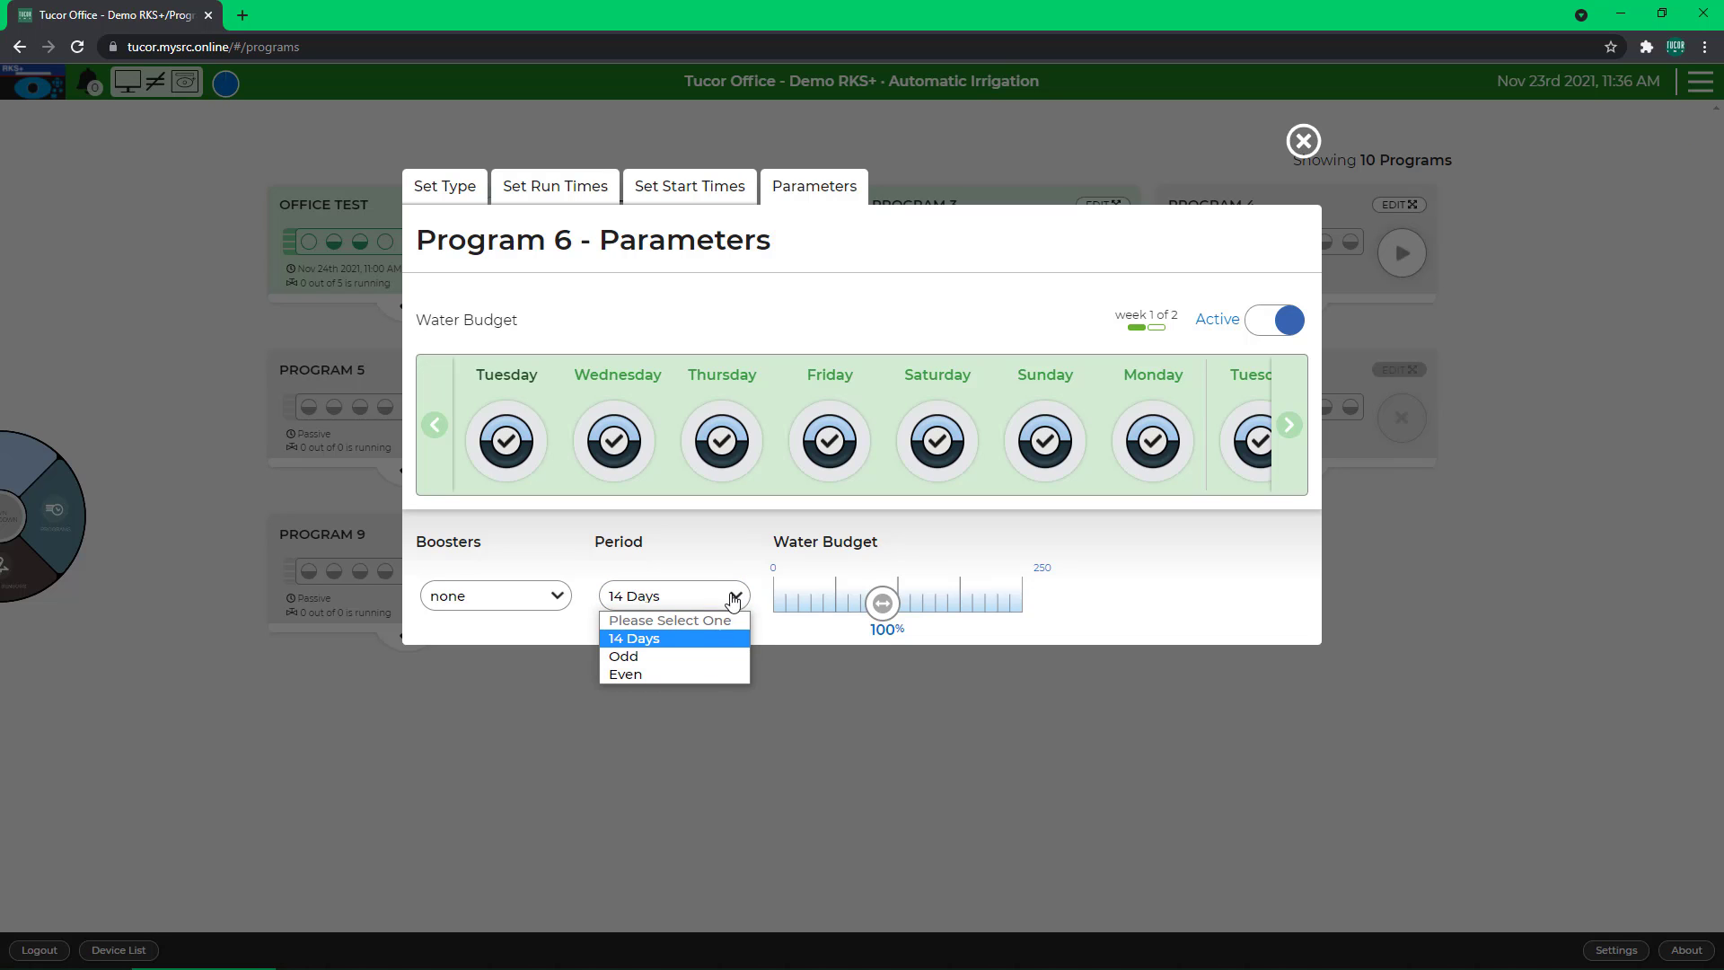
{"action": "left_click", "coordinate": [743, 559]}
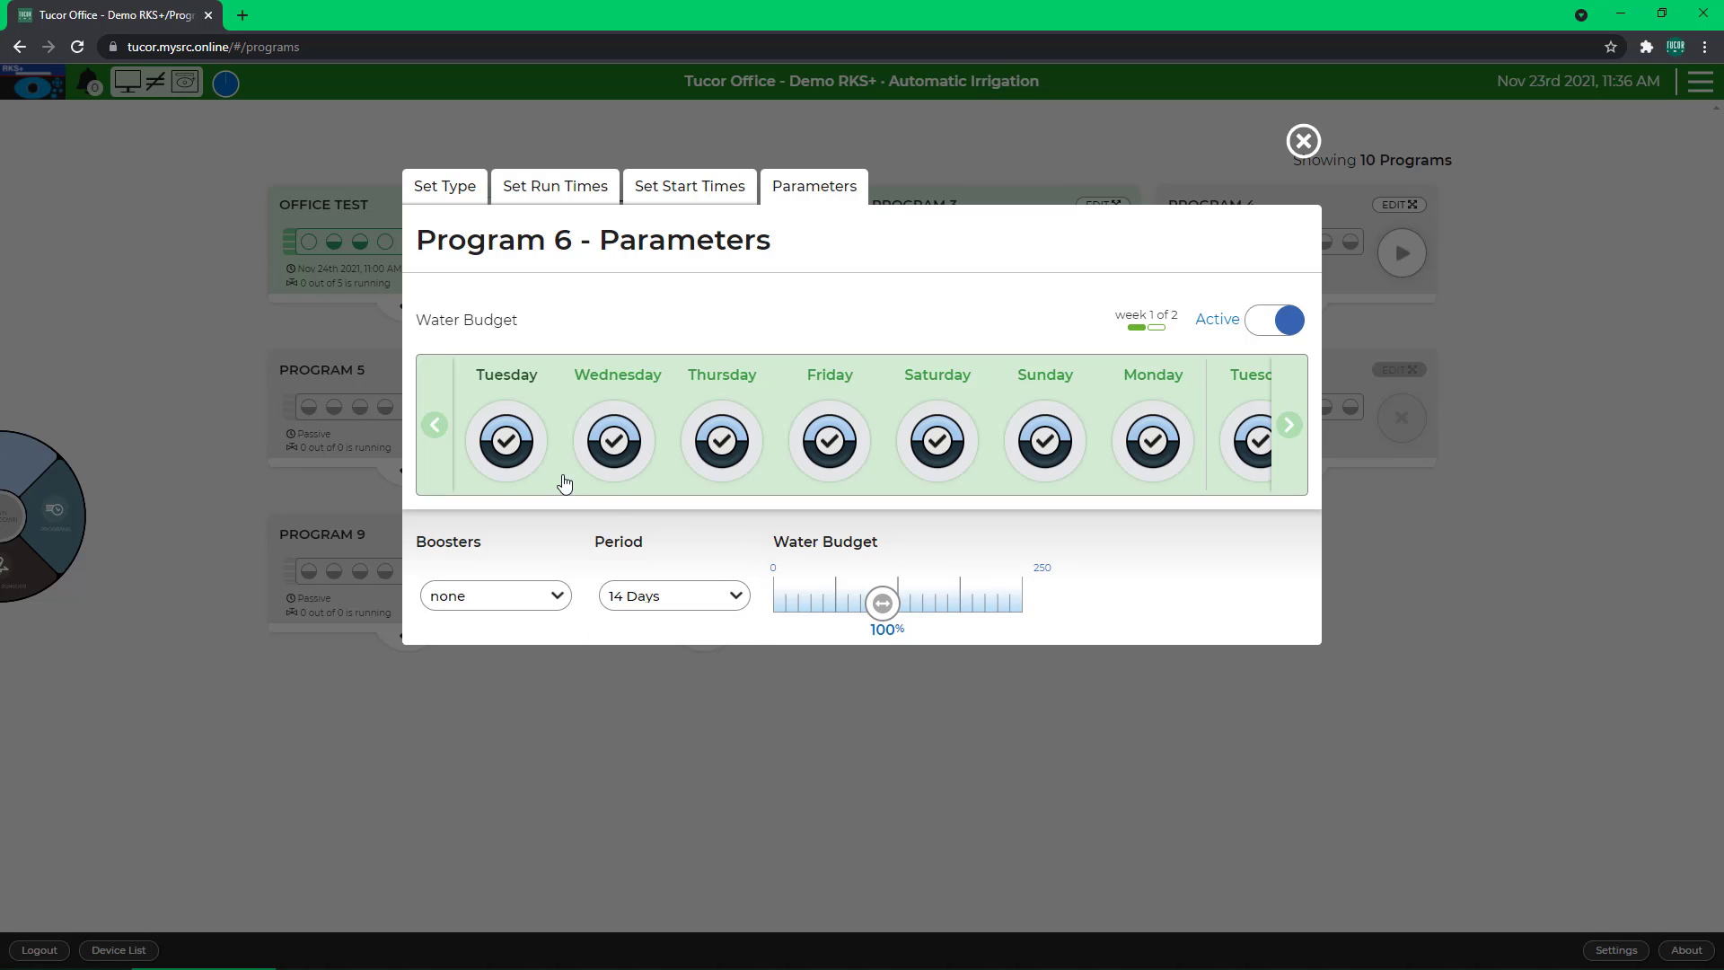
Step: Toggle Tuesday and Wednesday off and back on in the first week of Program 6's watering days
{"action": "left_click", "coordinate": [514, 452]}
{"action": "left_click", "coordinate": [521, 450]}
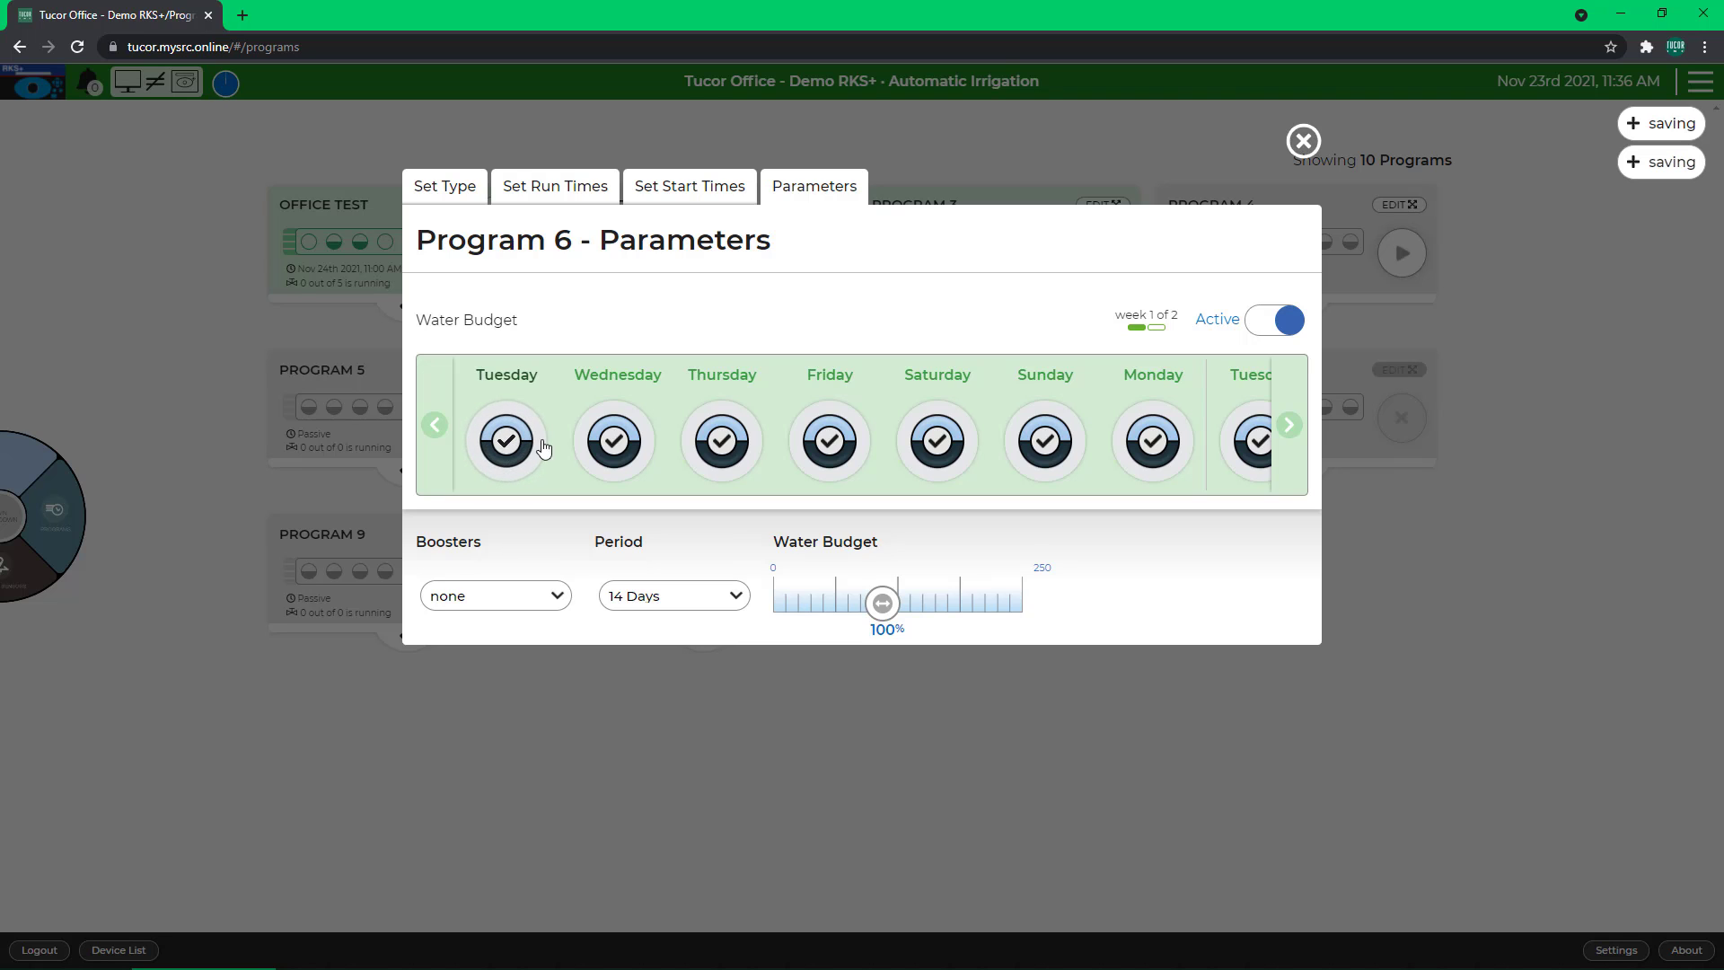
{"action": "left_click", "coordinate": [616, 449]}
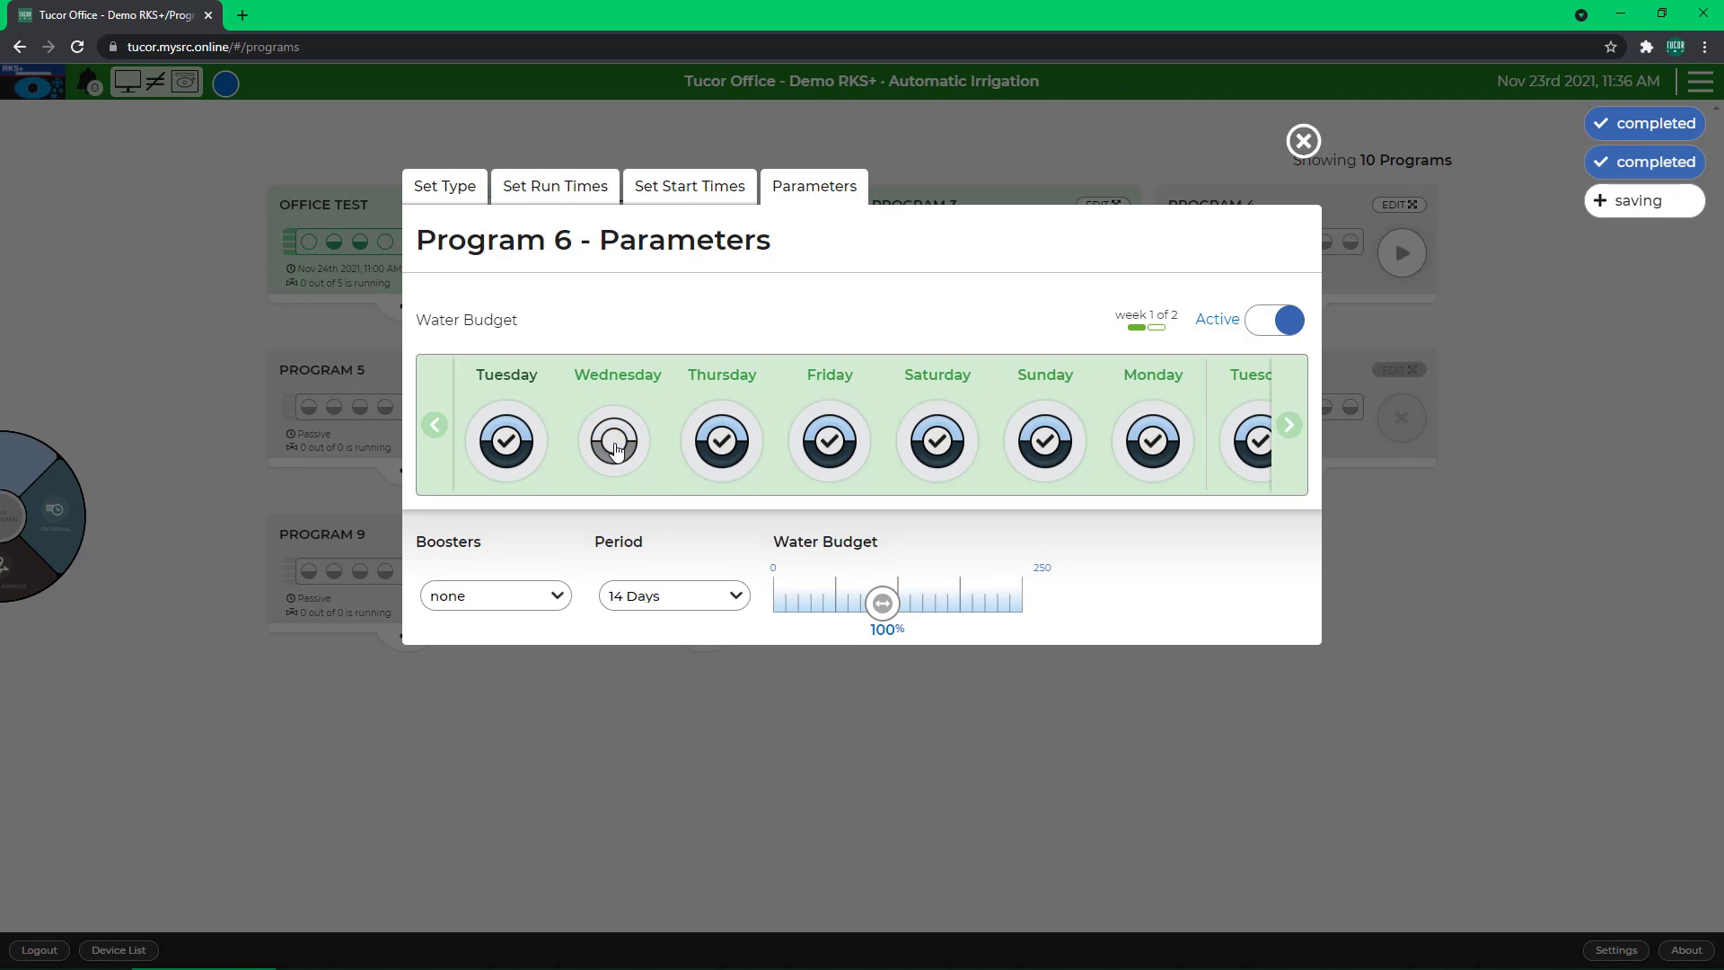
{"action": "left_click", "coordinate": [615, 448]}
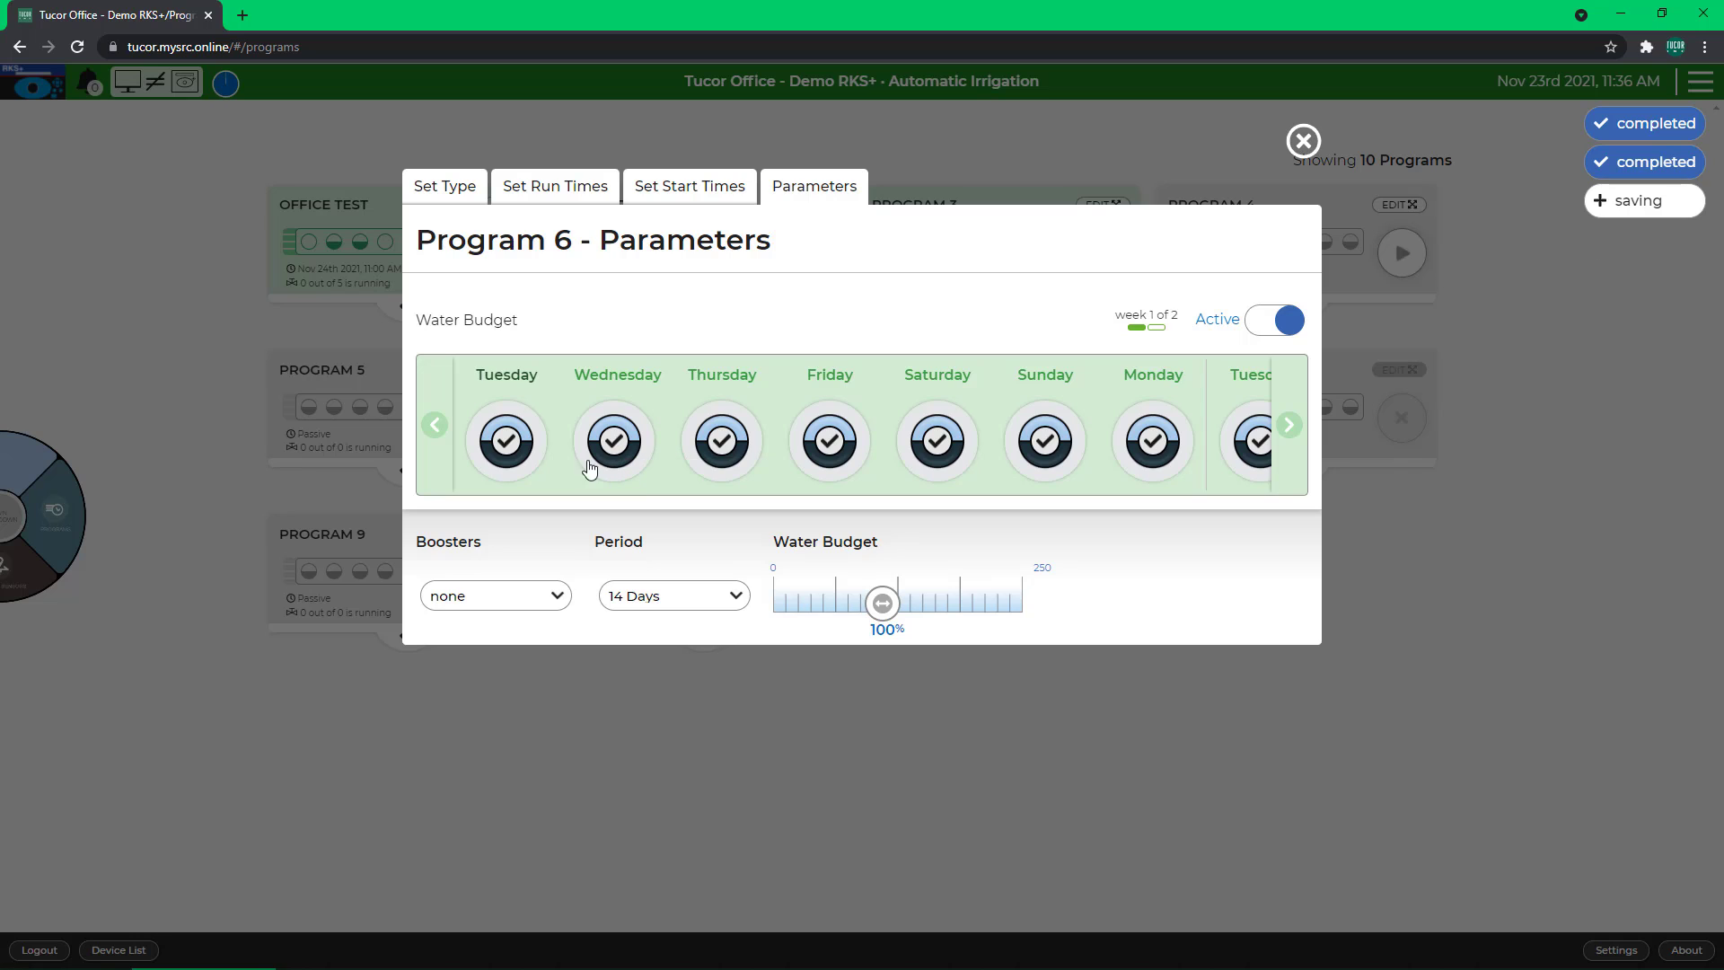
Step: Keep Program 6's boosters at none and its water budget at 100%, and close the program editor
{"action": "left_click", "coordinate": [556, 599]}
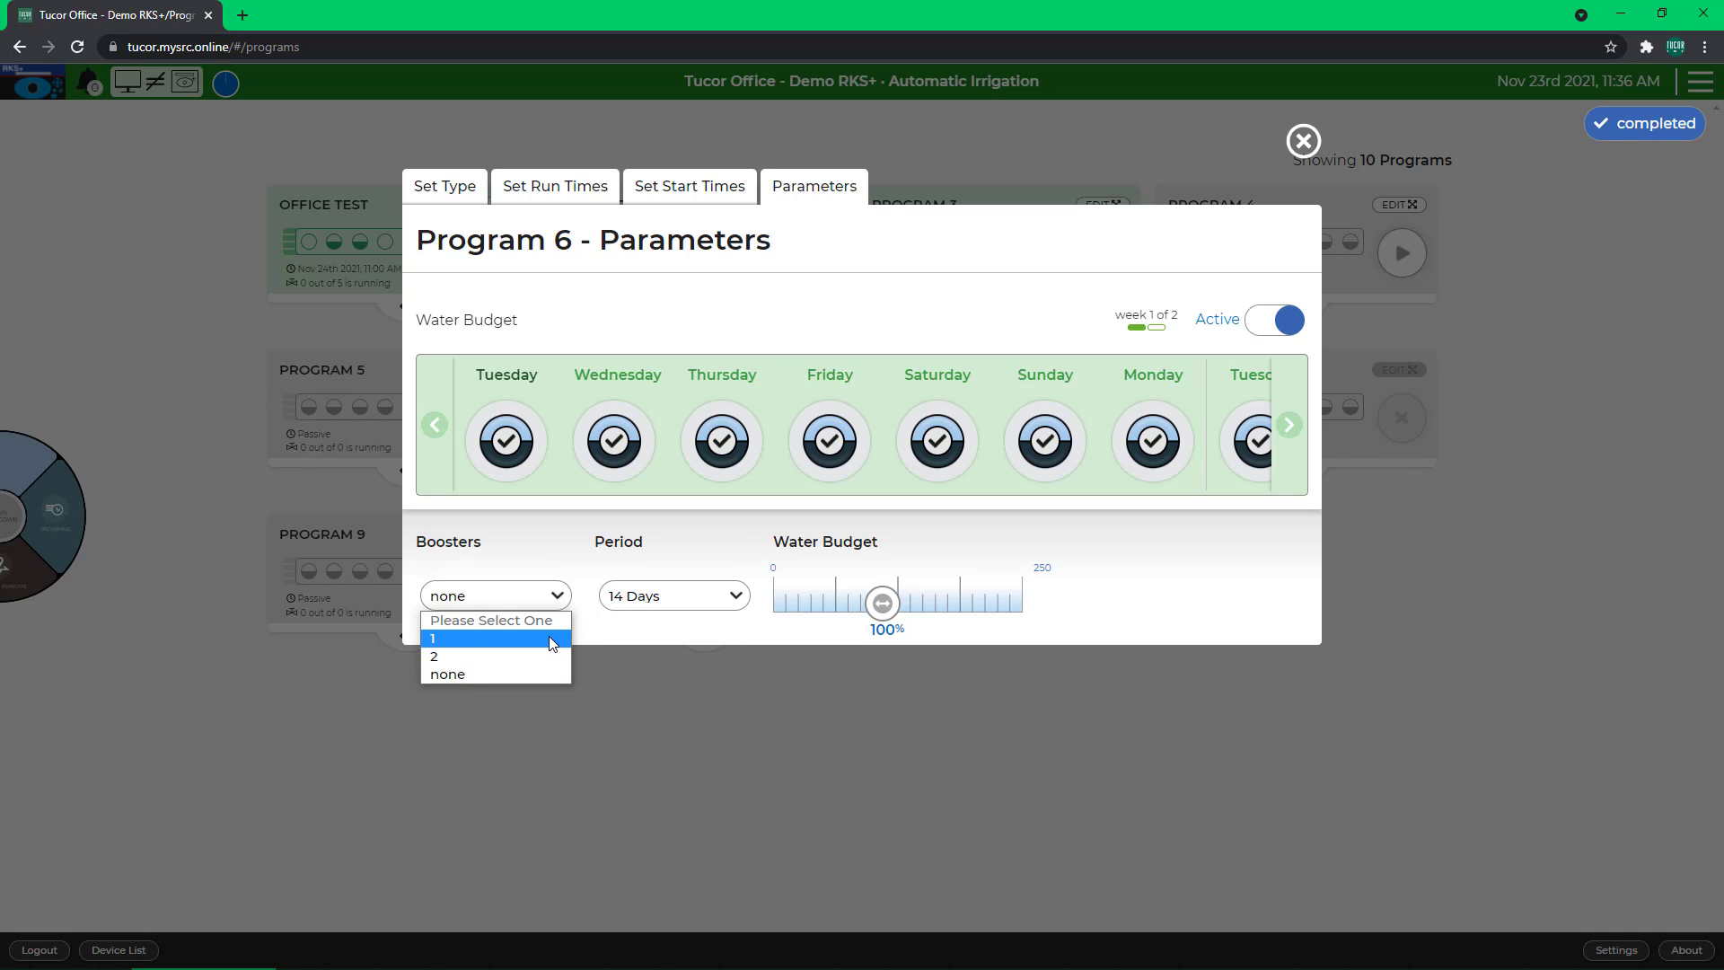
{"action": "left_click", "coordinate": [541, 675]}
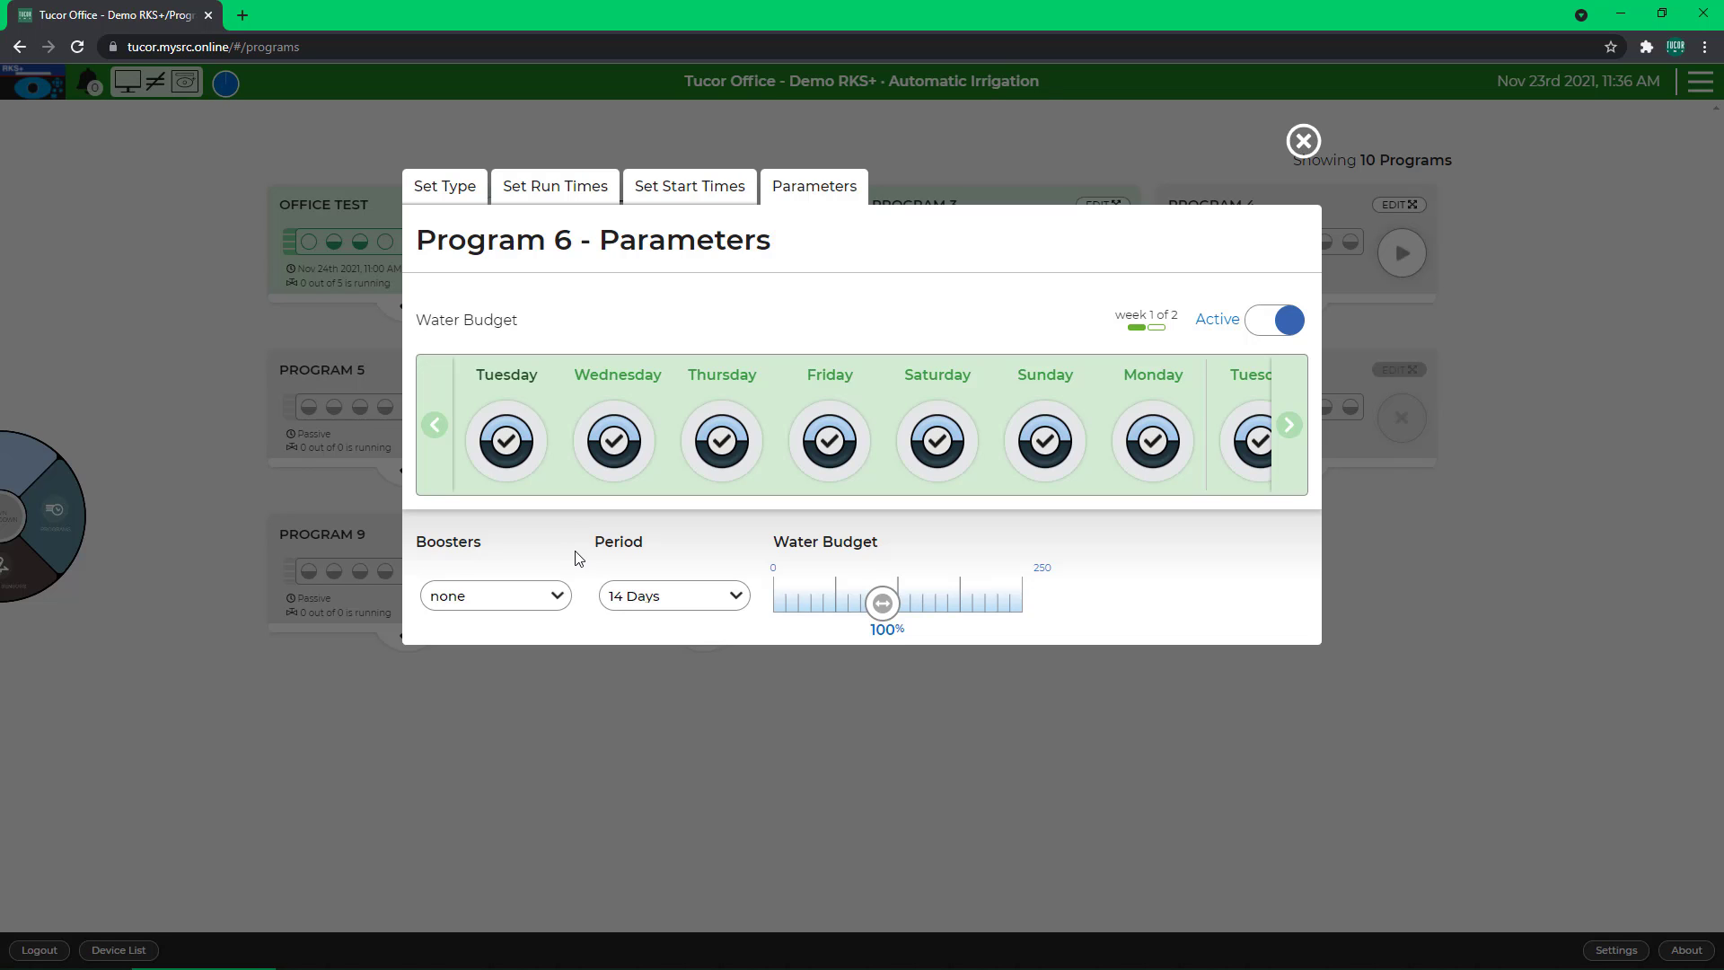
{"action": "left_click_drag", "start_coordinate": [883, 610], "coordinate": [880, 610]}
{"action": "left_click_drag", "start_coordinate": [884, 610], "coordinate": [883, 608]}
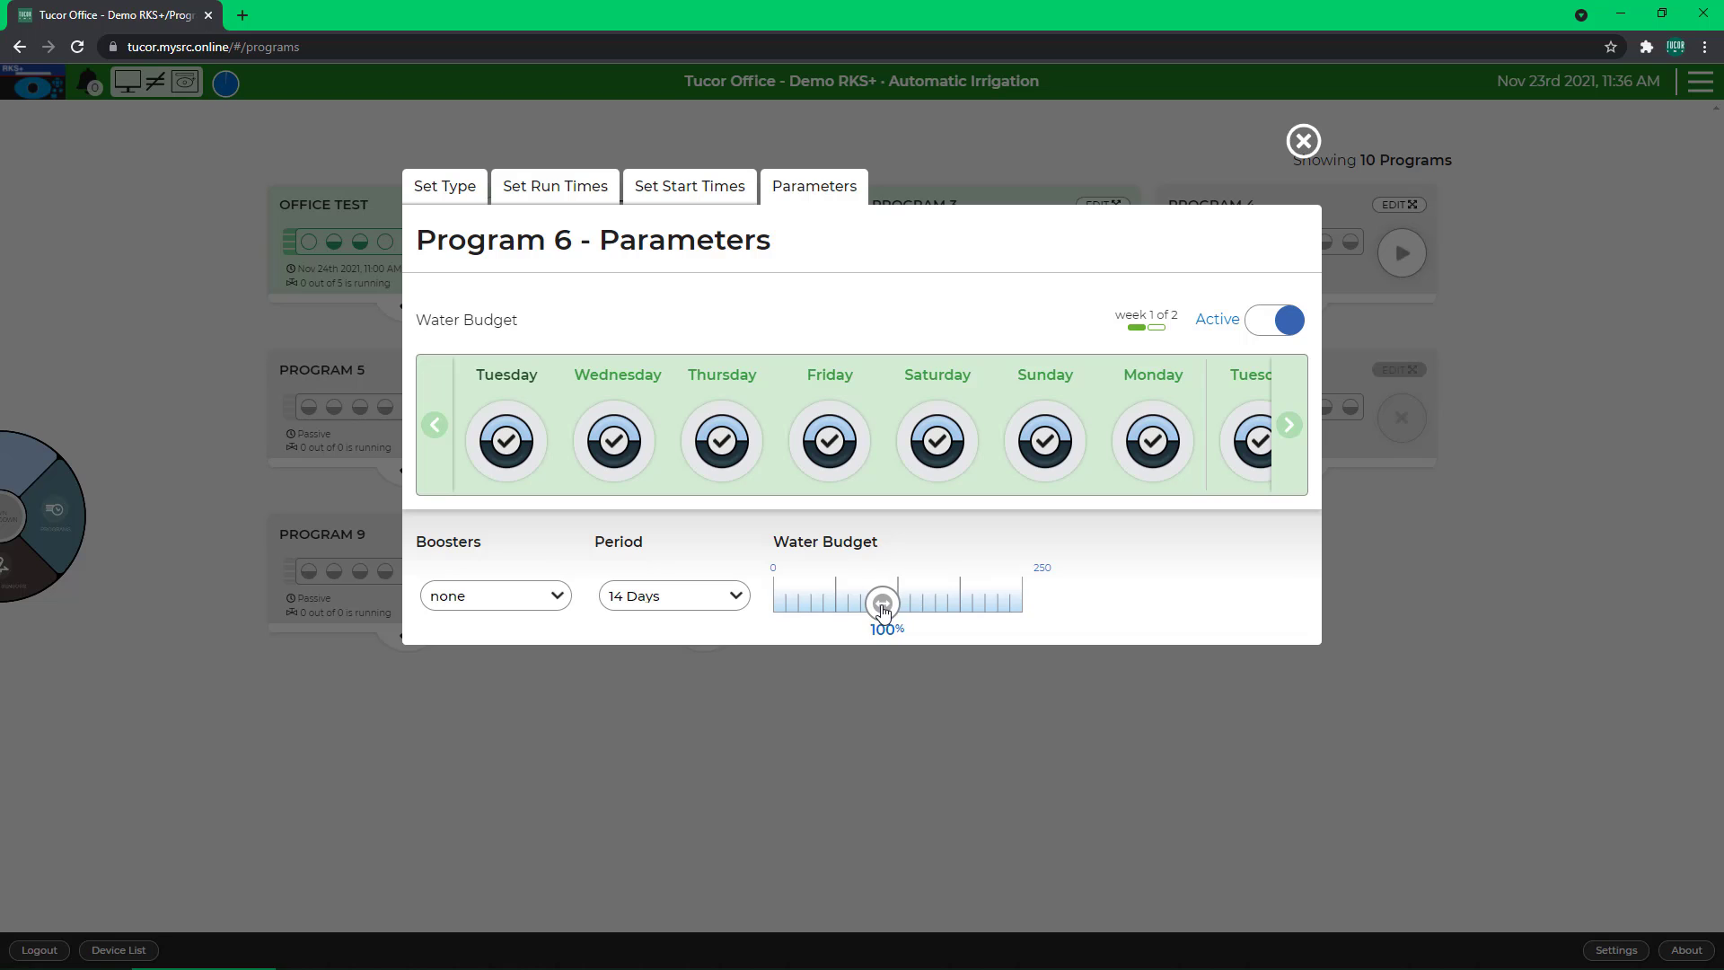
{"action": "left_click", "coordinate": [1304, 141]}
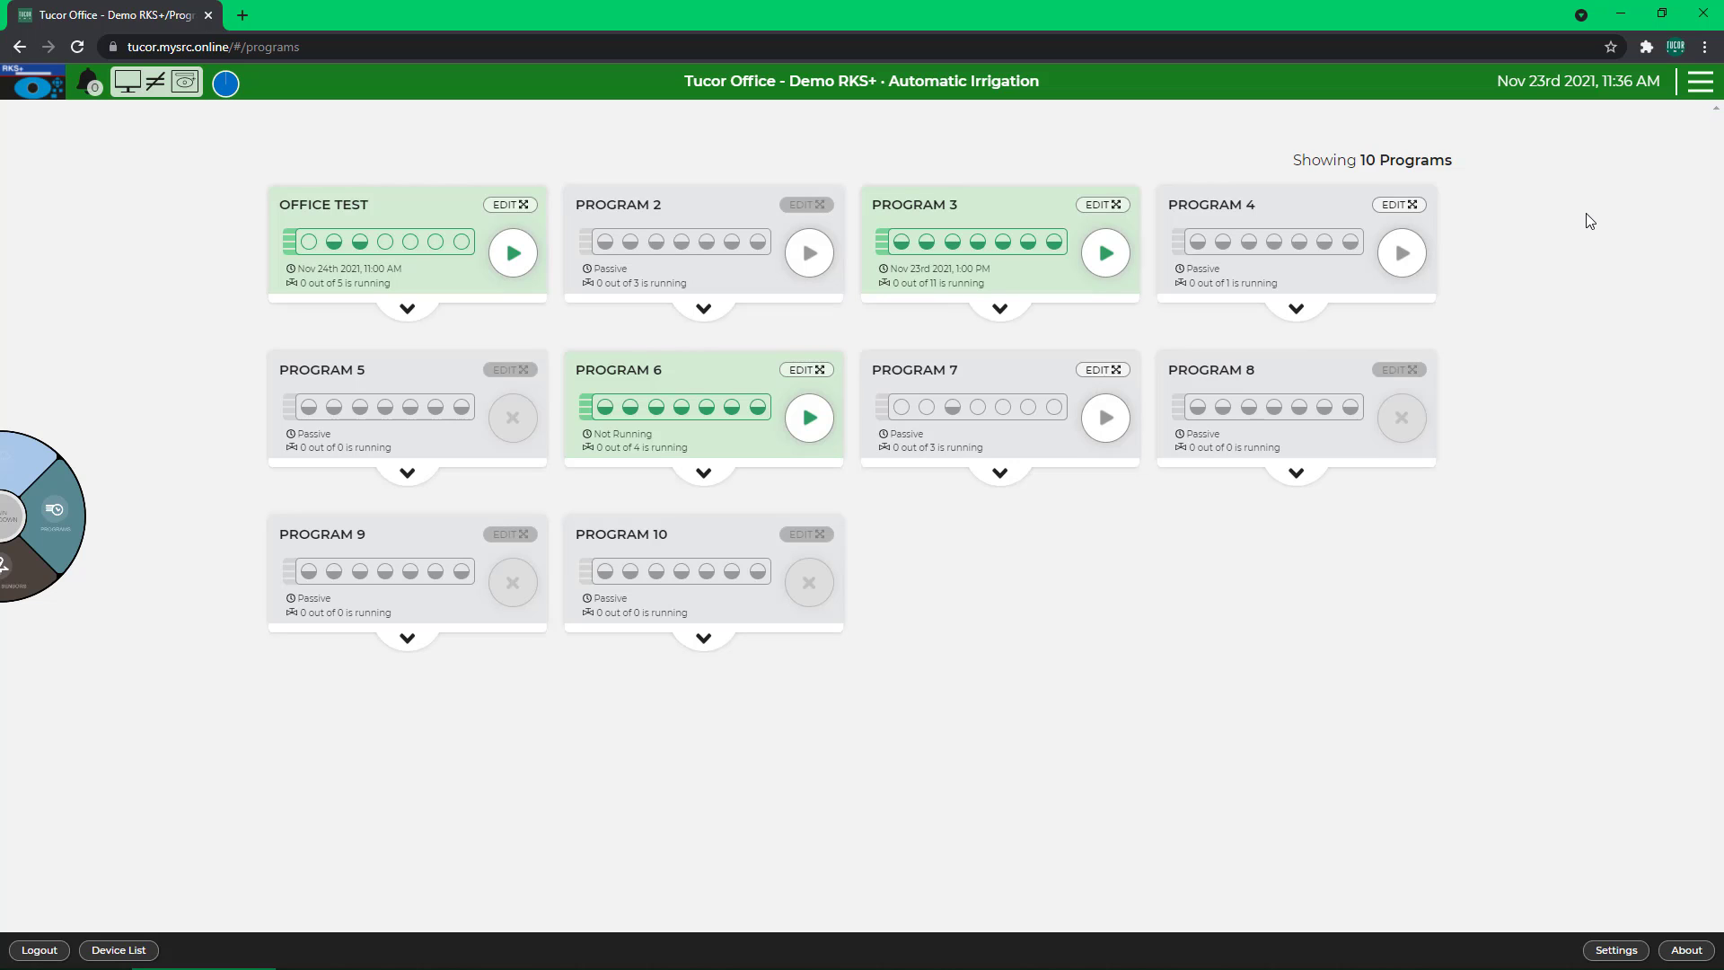
Step: Open the Office Test program for editing and review its type, run times and start times
{"action": "left_click", "coordinate": [518, 212]}
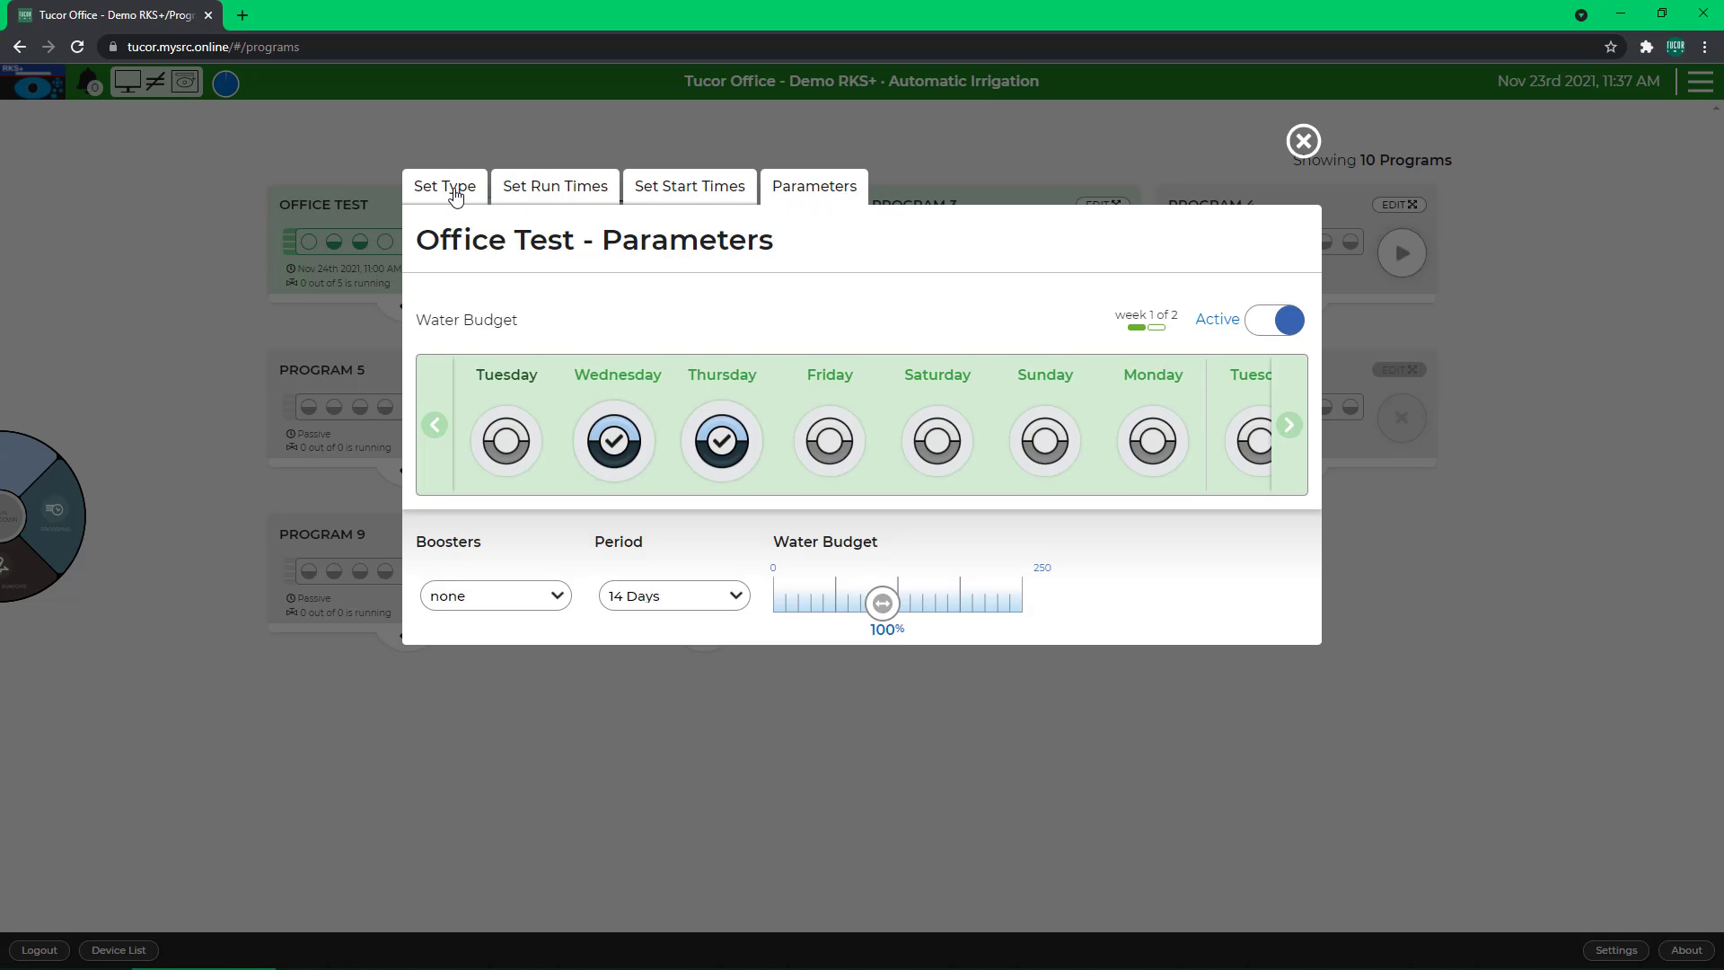
{"action": "left_click", "coordinate": [452, 192]}
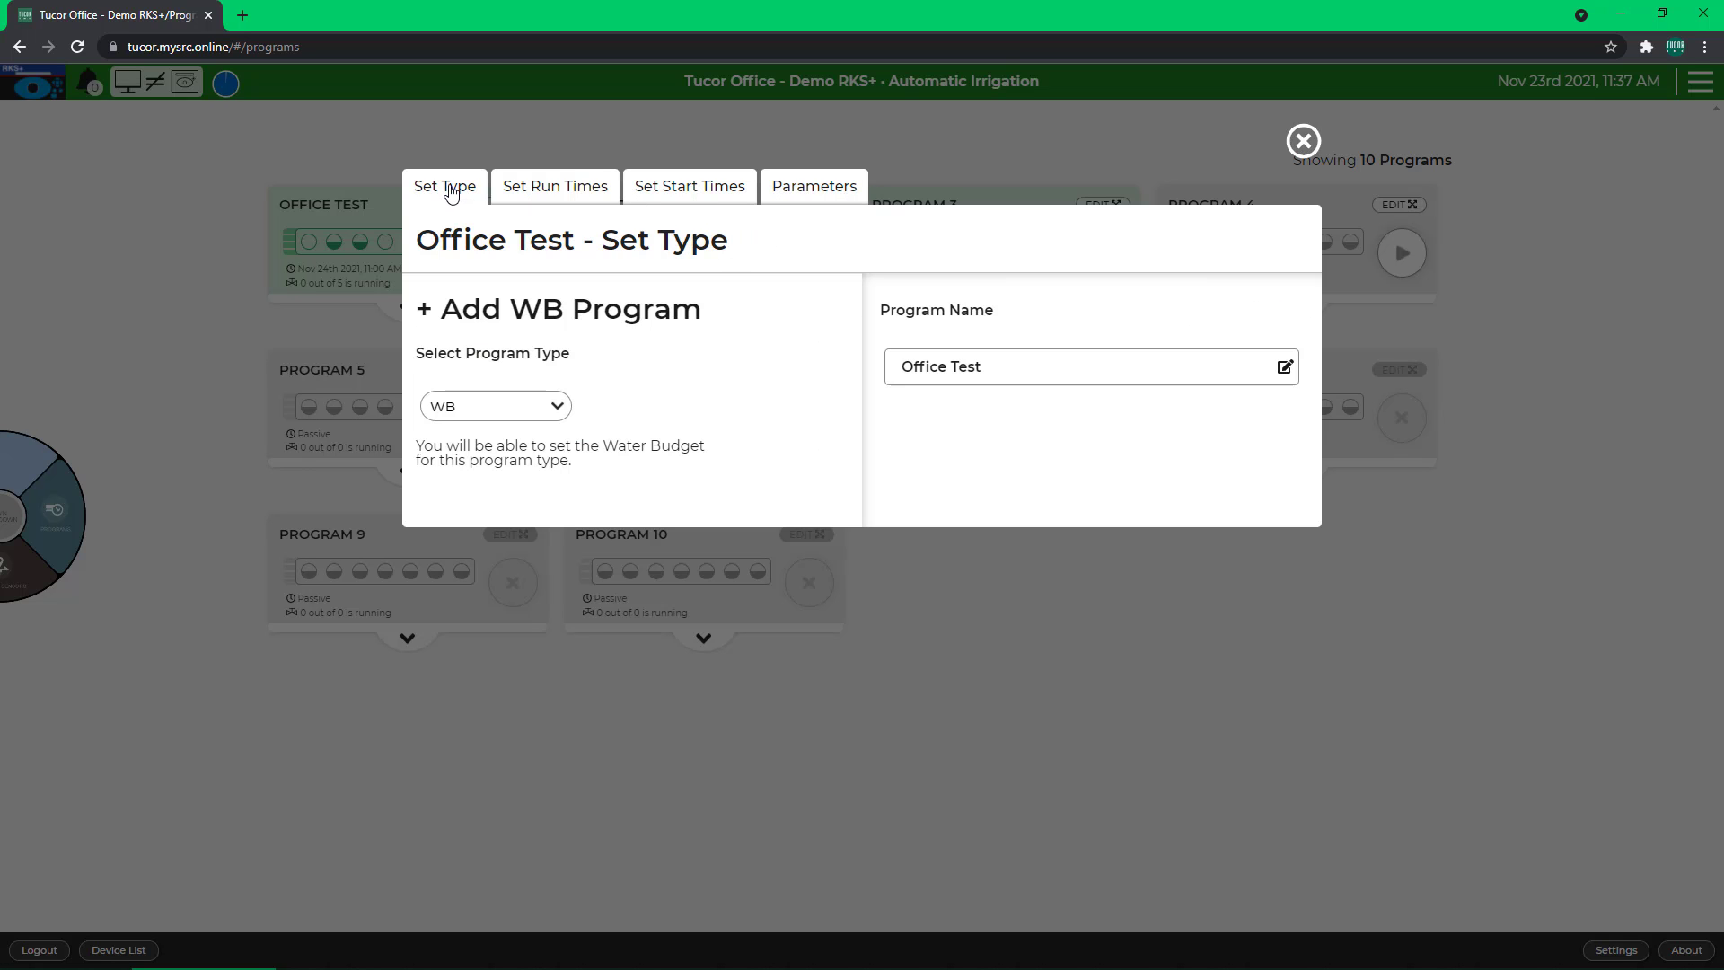
{"action": "left_click", "coordinate": [544, 192]}
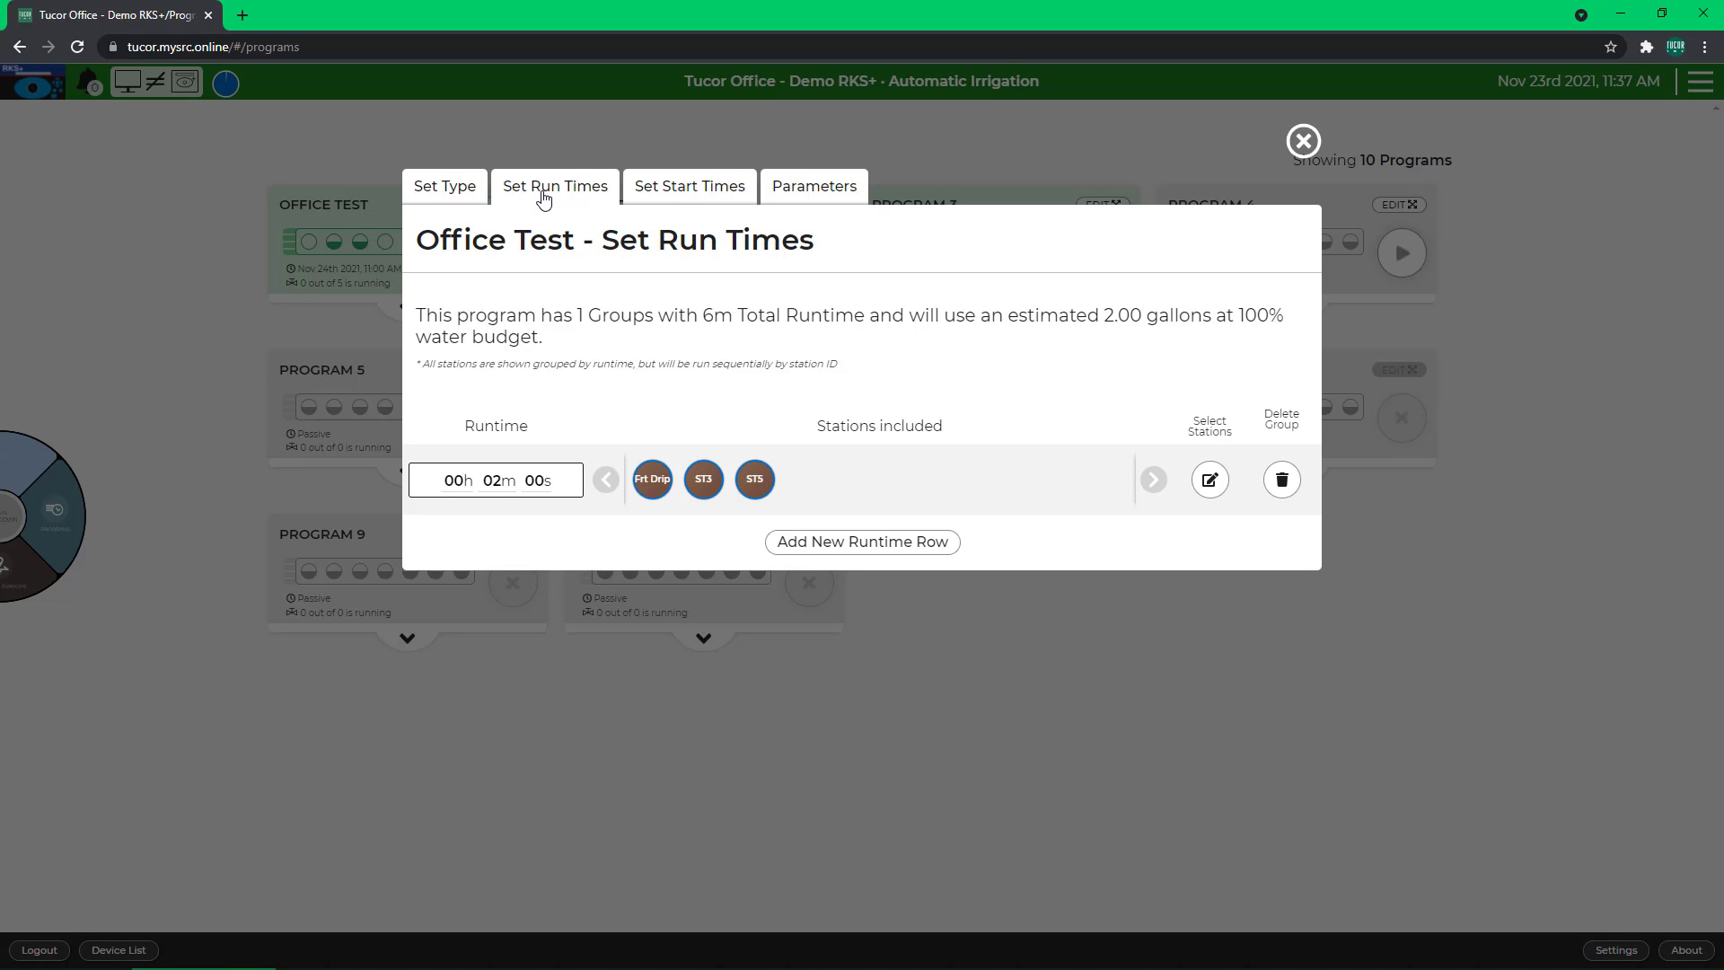
{"action": "left_click", "coordinate": [681, 191]}
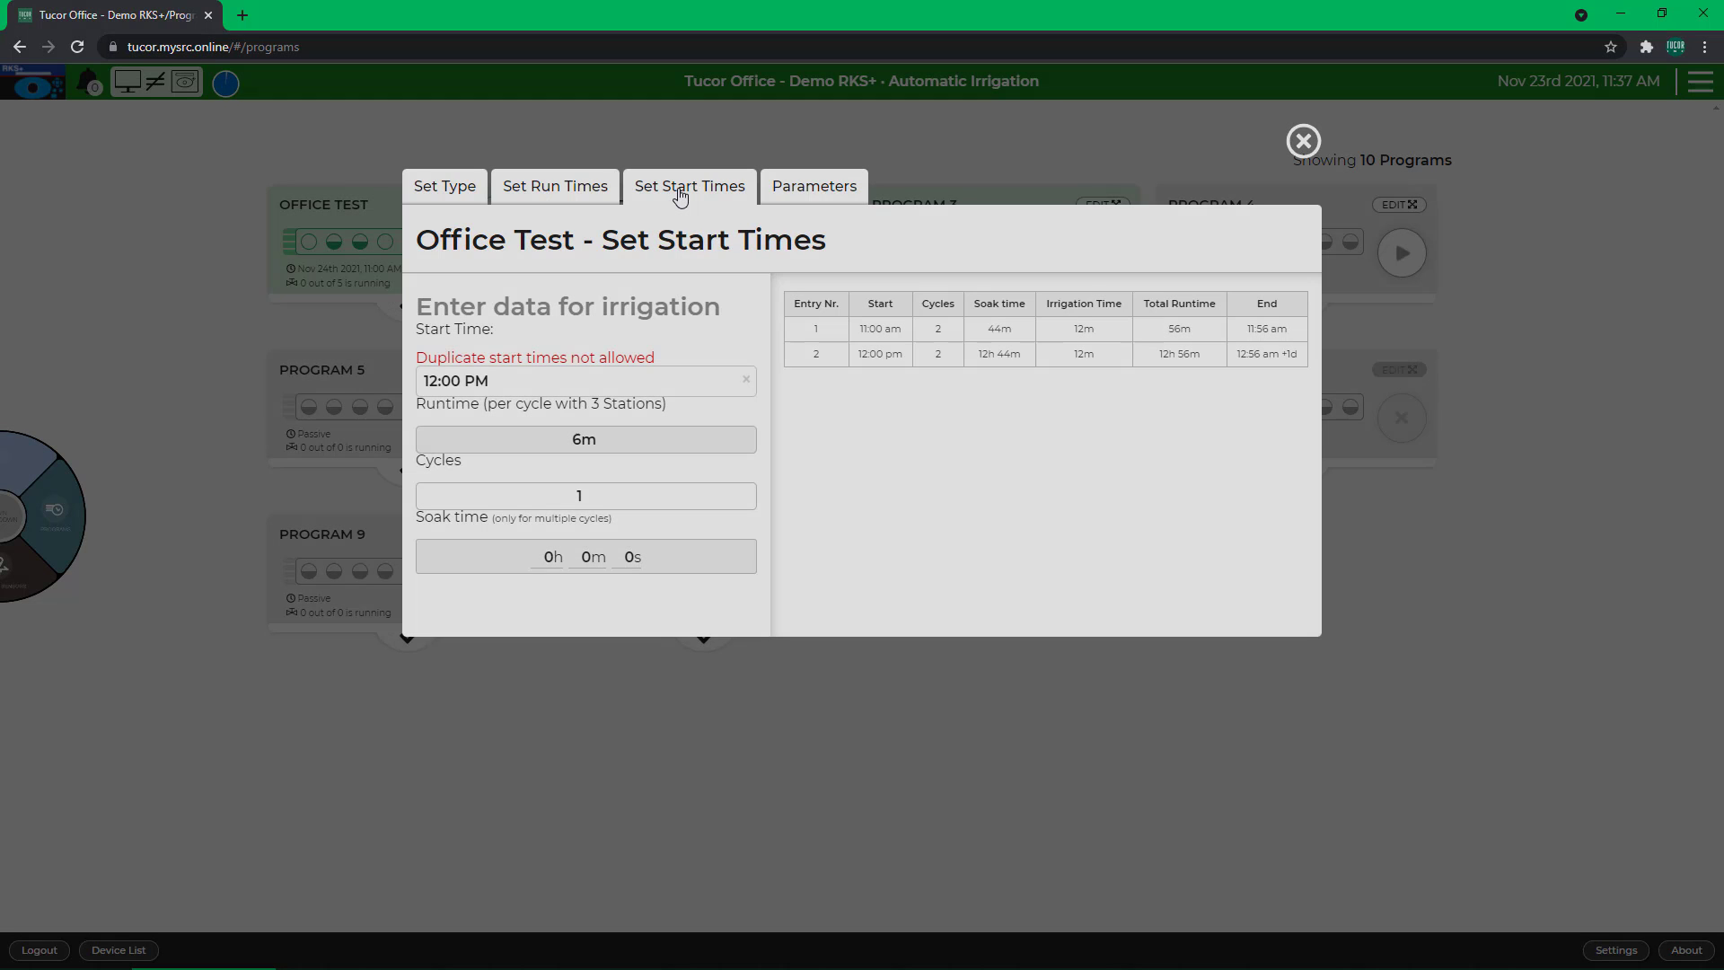